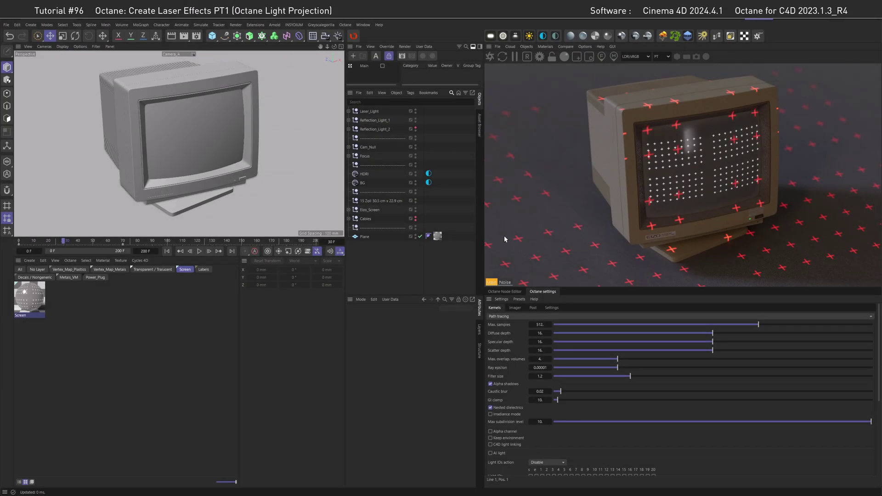
Step: Switch the viewport from Camera_A to the default camera to see the whole monitor and the surrounding floor
click(178, 54)
click(186, 60)
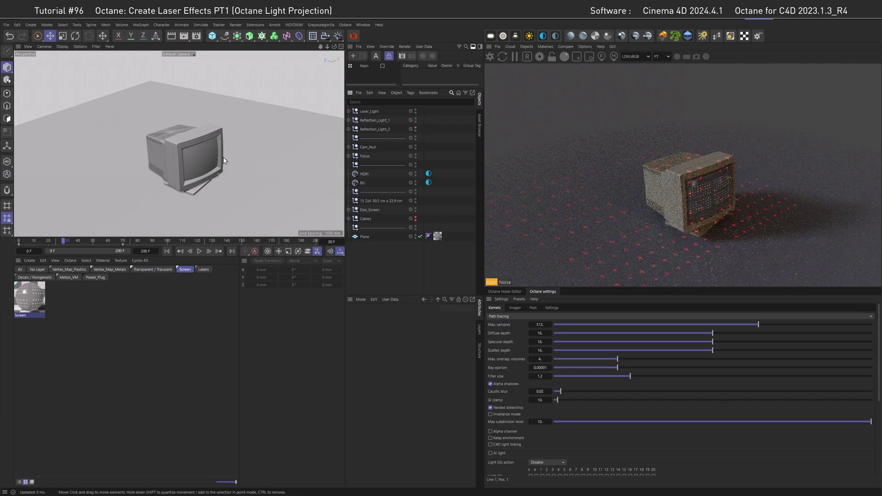
alt+drag(225, 161, 282, 142)
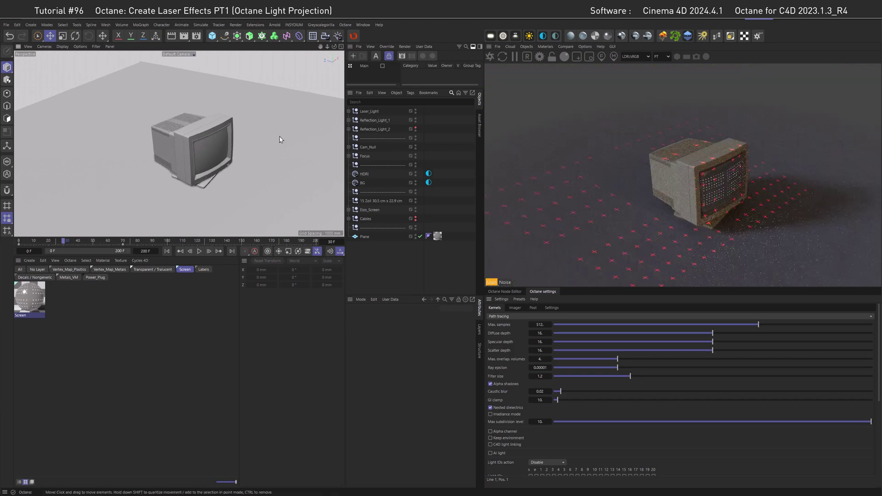
Step: Try rotating the Laser_Light null's heading and moving the Laser_Source null to see how the projected laser pattern responds
click(369, 112)
drag(425, 343, 439, 343)
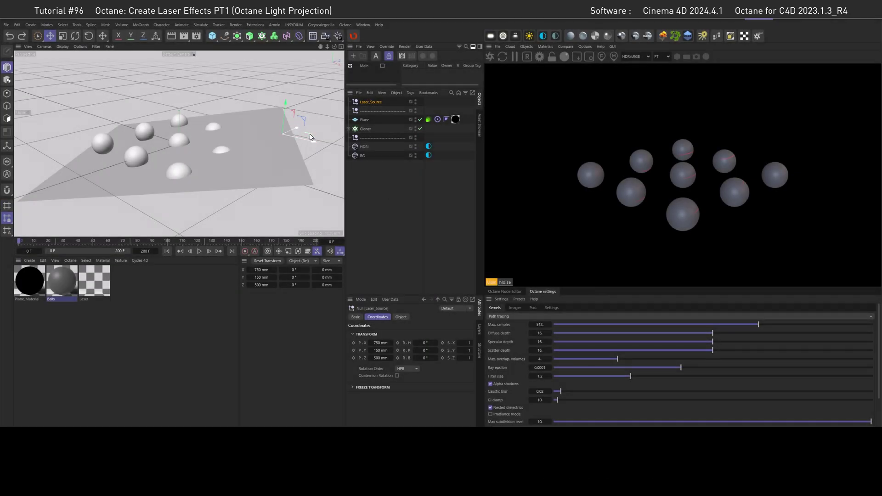
mouse_move(311, 137)
mouse_down()
mouse_move(265, 196)
mouse_move(278, 235)
mouse_move(183, 226)
mouse_move(318, 225)
mouse_move(341, 145)
mouse_up()
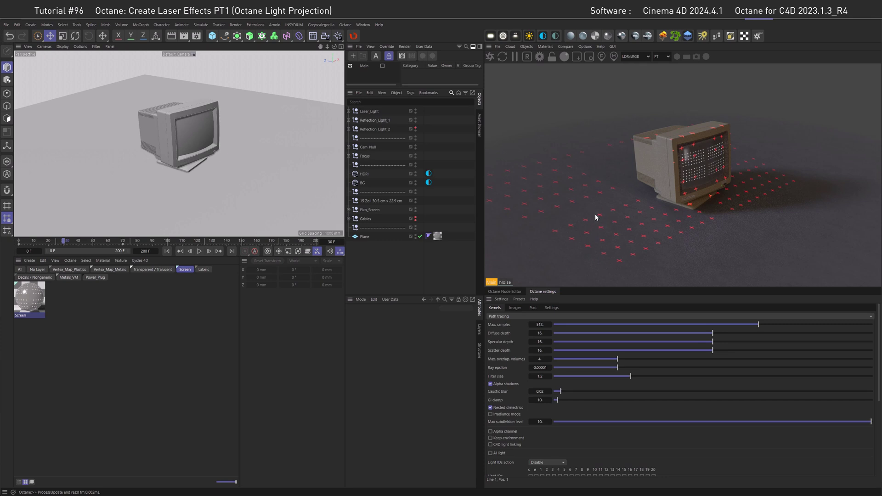
Step: Replace the Laser_Light null with a new Octane Arealight and hide the light's effect in the viewport
click(374, 112)
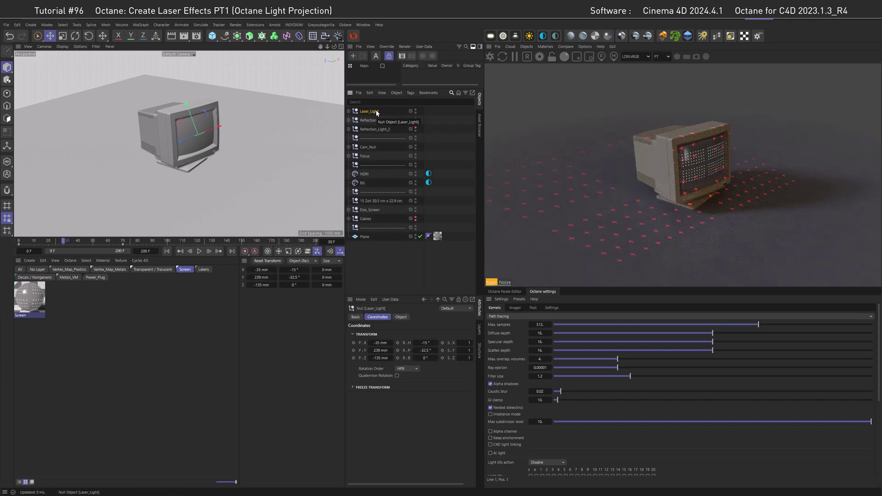
key(Delete)
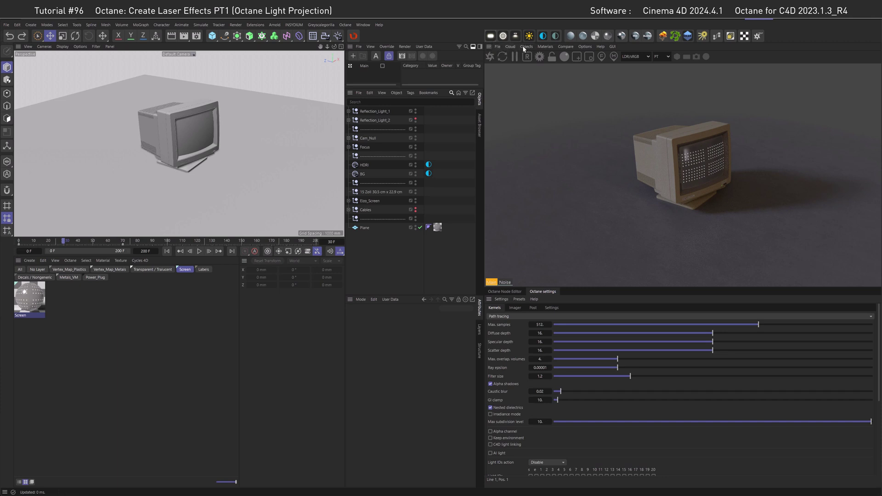
click(527, 47)
mouse_move(540, 83)
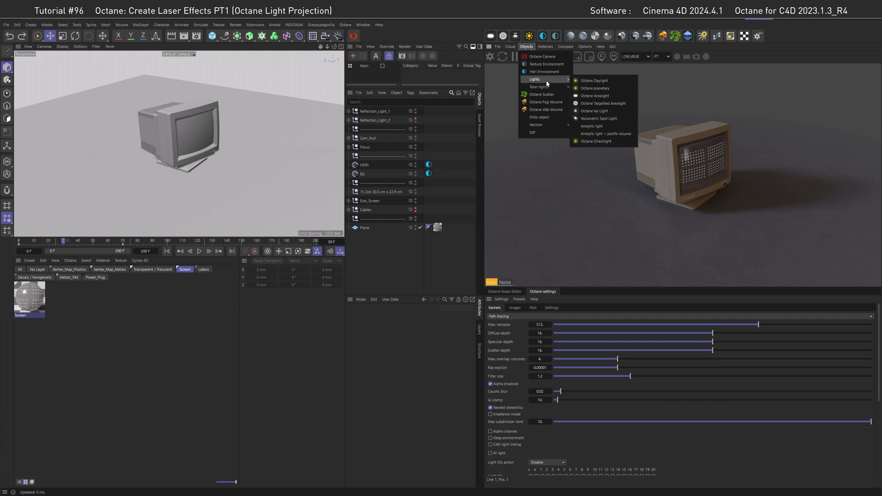
click(597, 96)
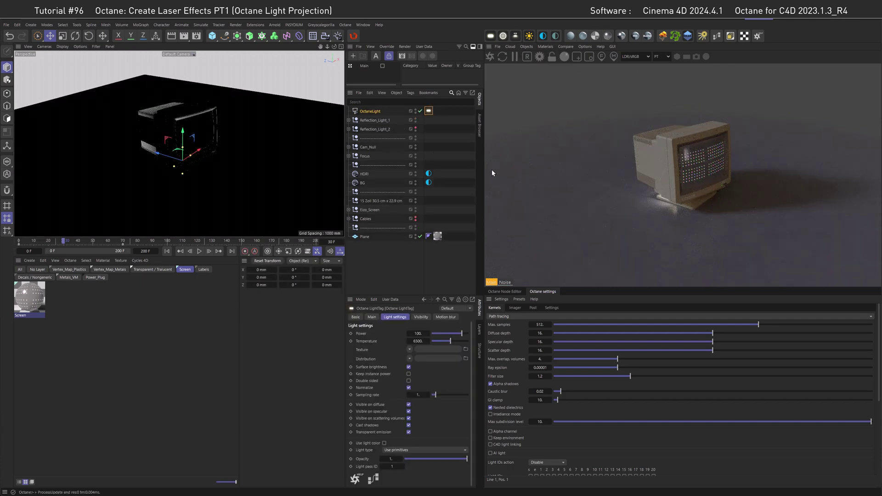
click(415, 110)
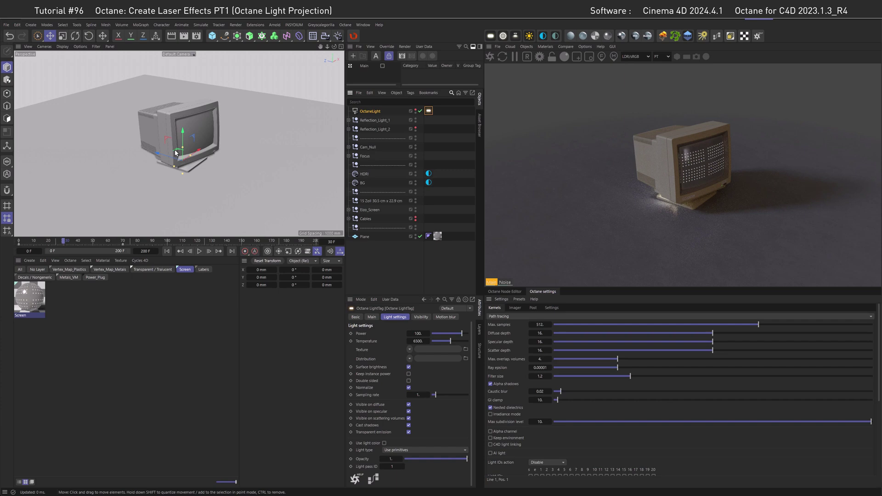
Step: Pitch the area light to -90° so it faces down and raise it to about 861 mm in Y above the monitor
key(r)
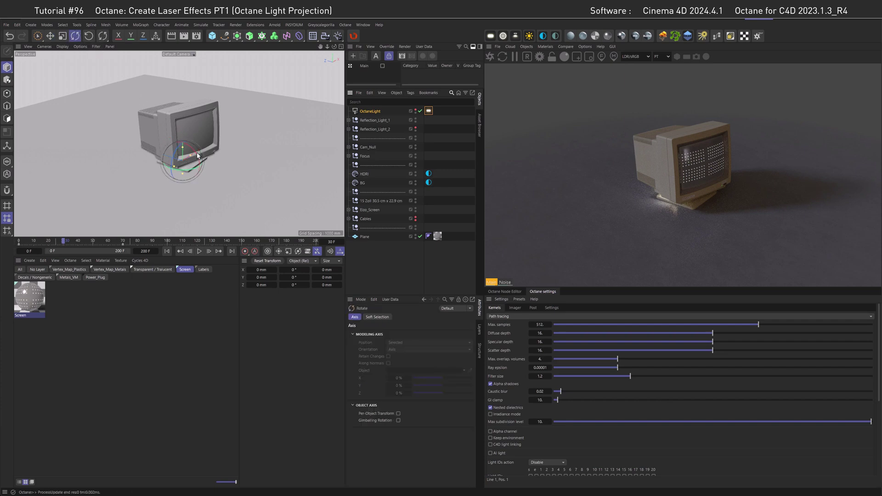
drag(195, 153, 165, 143)
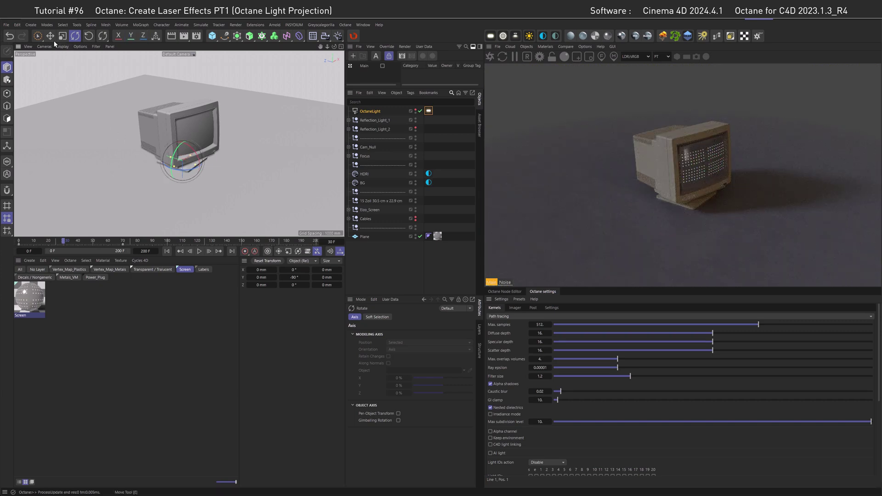
click(50, 36)
drag(183, 181, 168, 53)
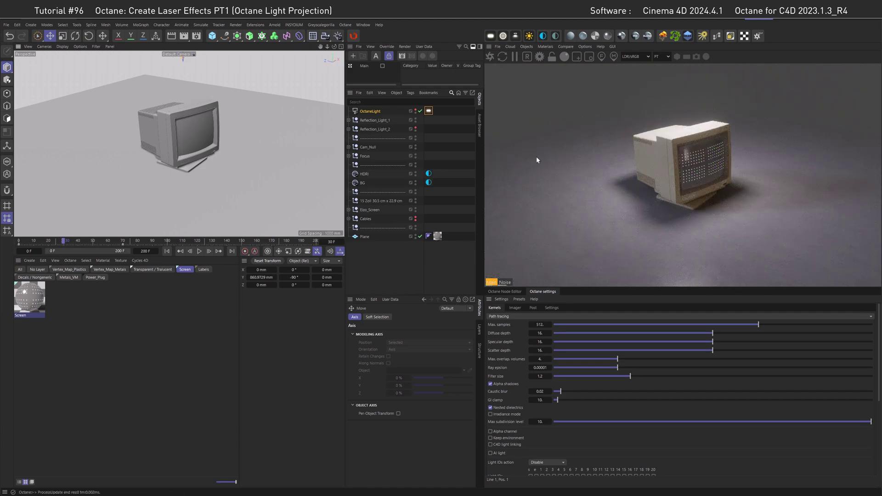
alt+middle_drag(232, 135, 228, 173)
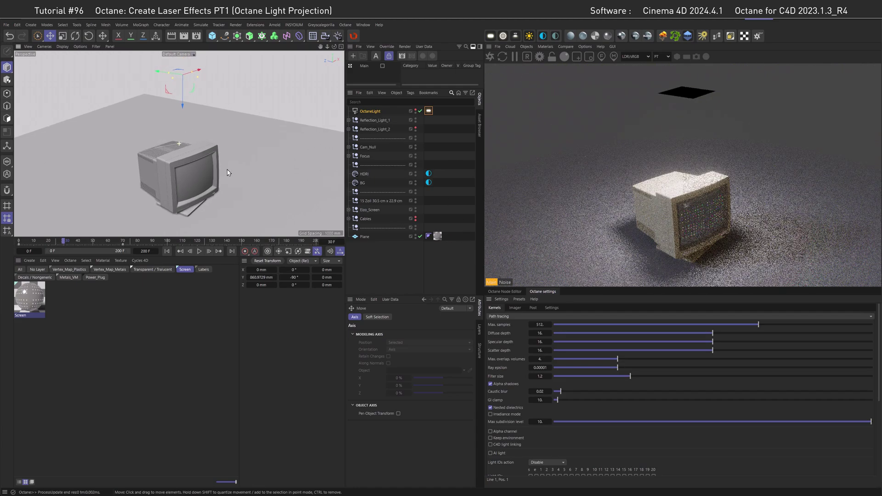
alt+drag(228, 173, 197, 167)
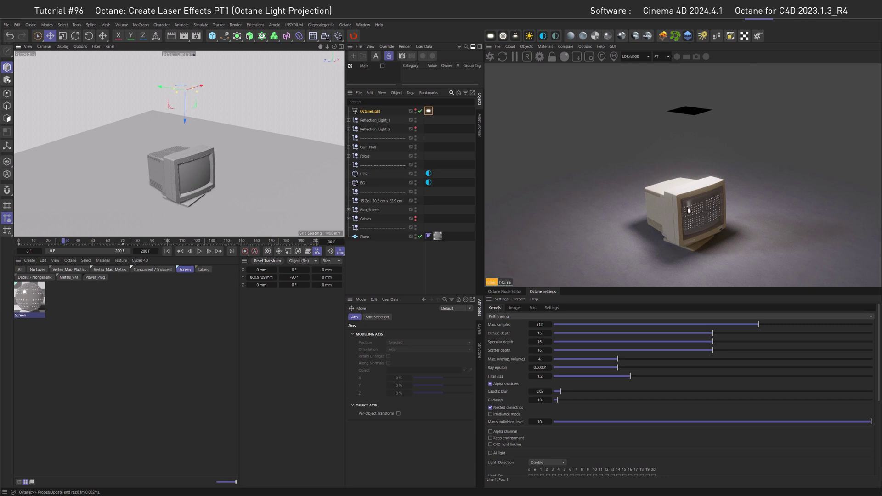
Step: Try enlarging and shrinking the area light while Surface brightness is enabled to compare its effect on the illumination
click(429, 111)
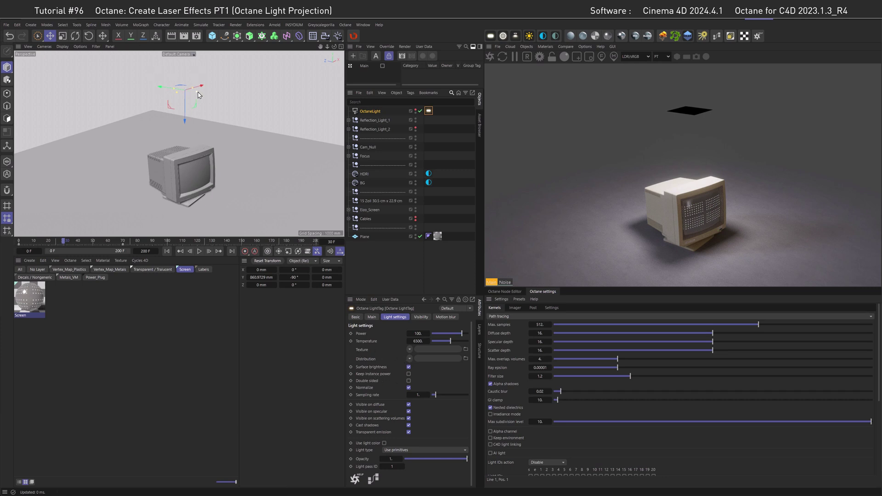
drag(199, 97, 141, 110)
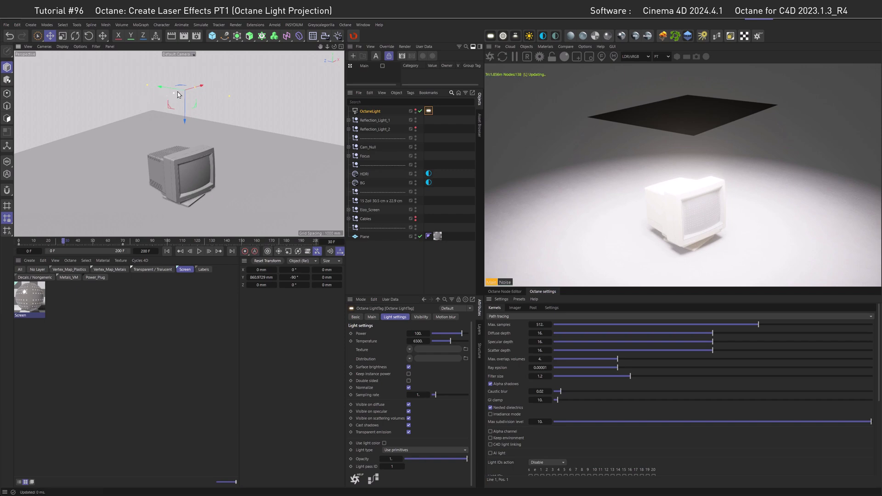
drag(147, 86, 177, 92)
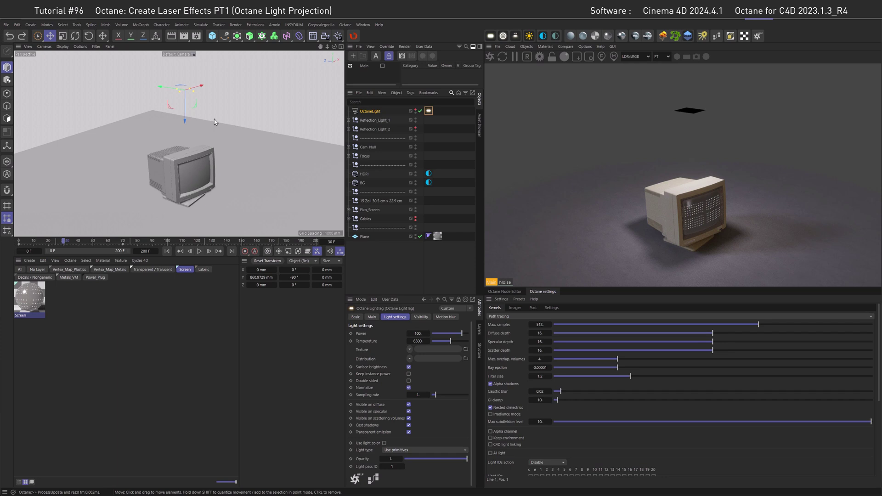
Step: Turn off Surface brightness with the light's power at 2, and enlarge the area light above the monitor
click(408, 367)
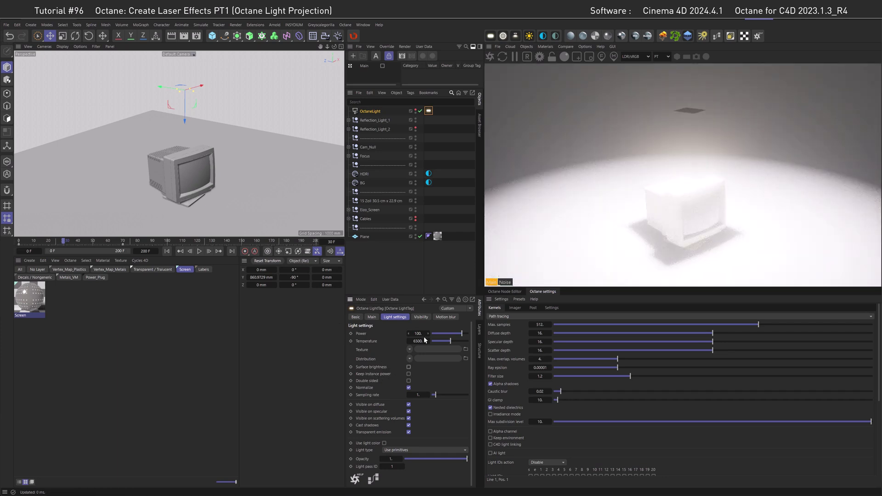
text(20)
key(Return)
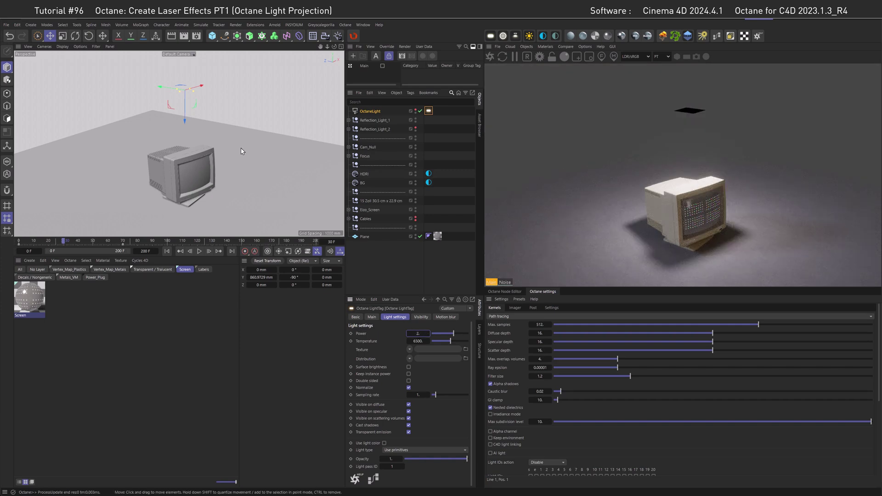
drag(199, 96, 219, 94)
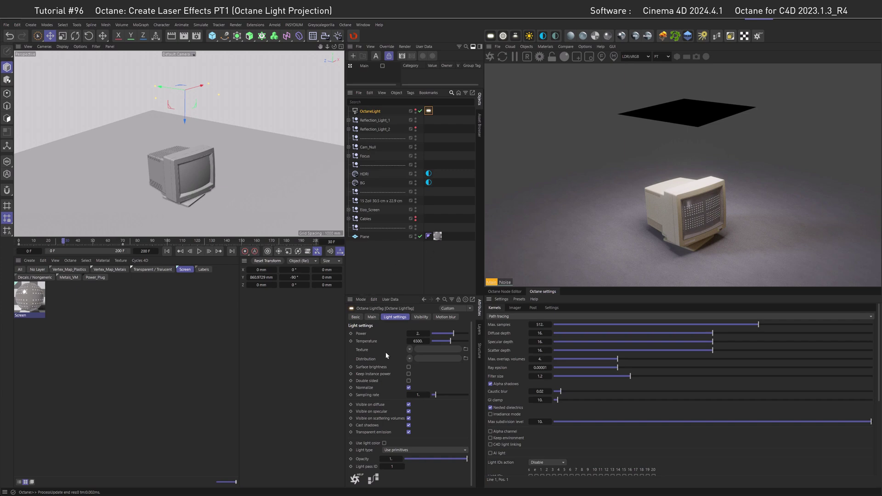
Step: Re-enable Surface brightness on the area light and set its power to 1
click(408, 367)
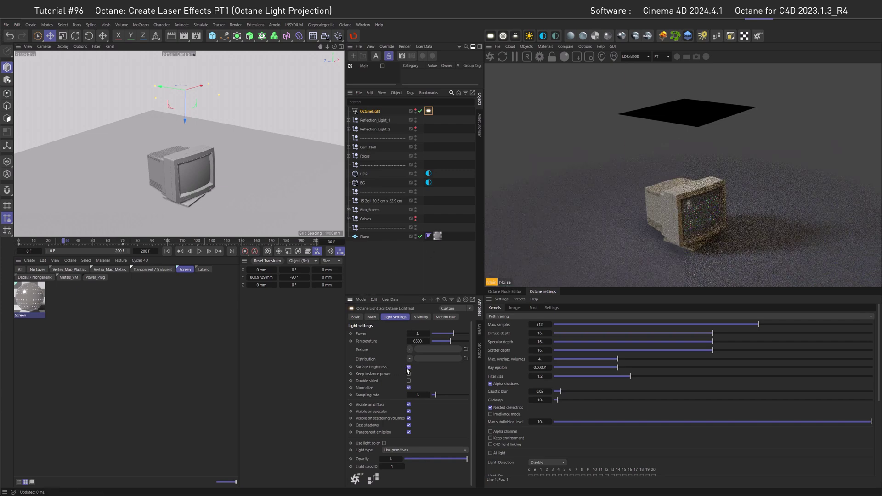
click(418, 334)
text(1)
key(Return)
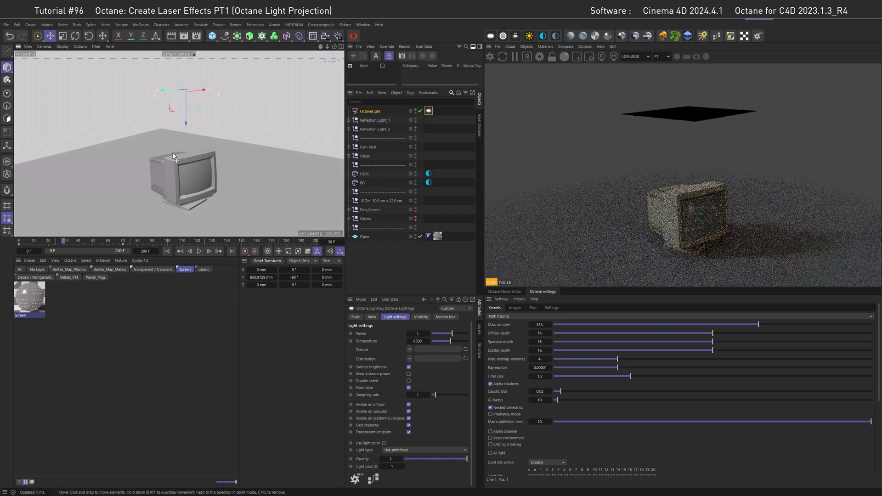
Step: Open the light tag in the Octane Node Editor and connect the UV.tif image to its Texture input
scroll(173, 156, up, 5)
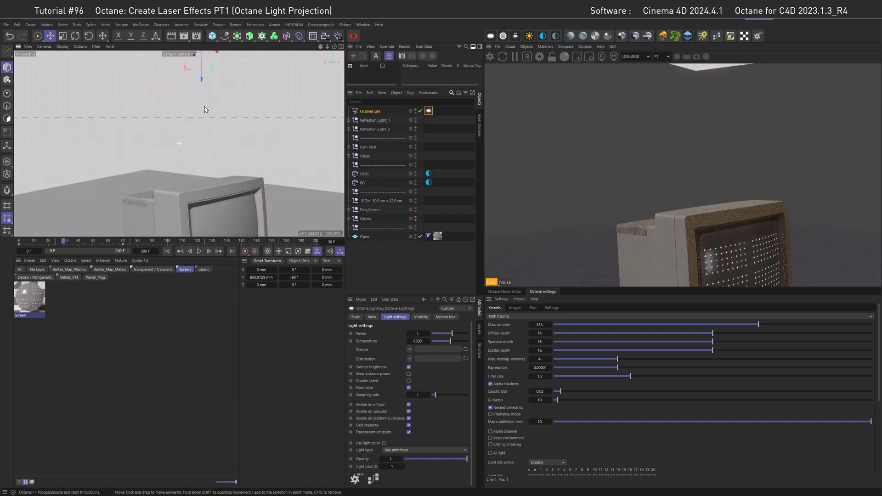
scroll(205, 110, down, 5)
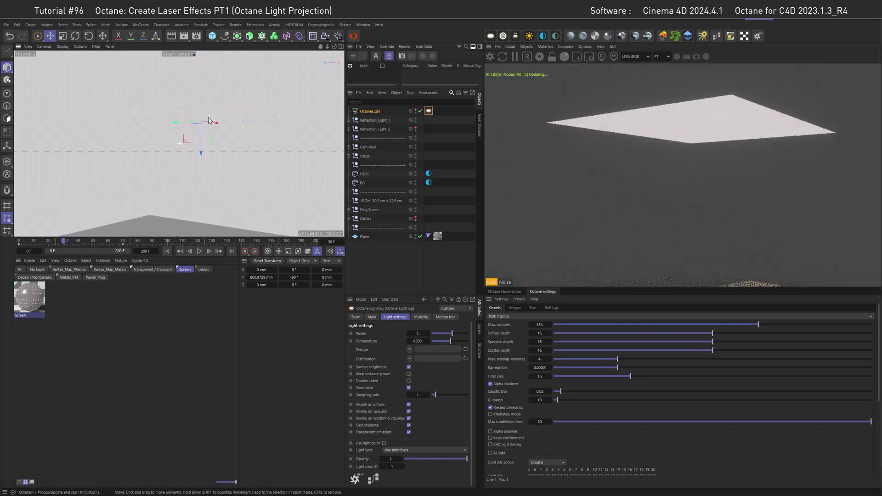
alt+drag(209, 120, 209, 116)
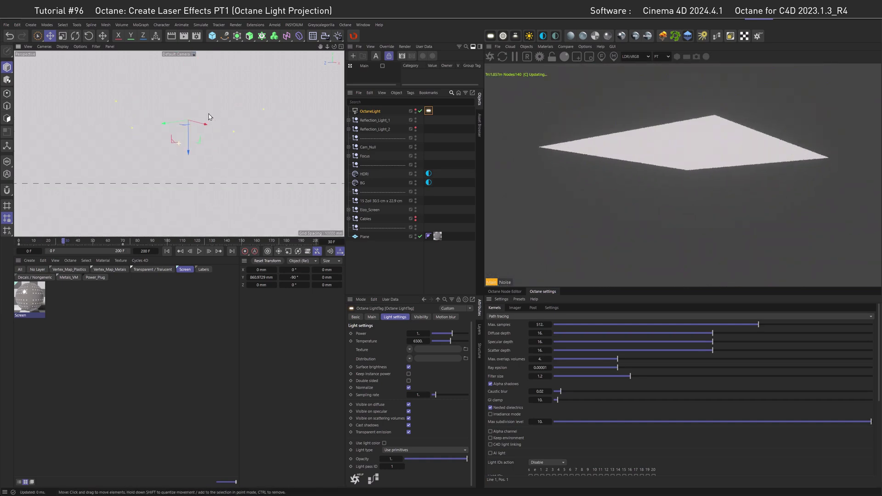
click(373, 479)
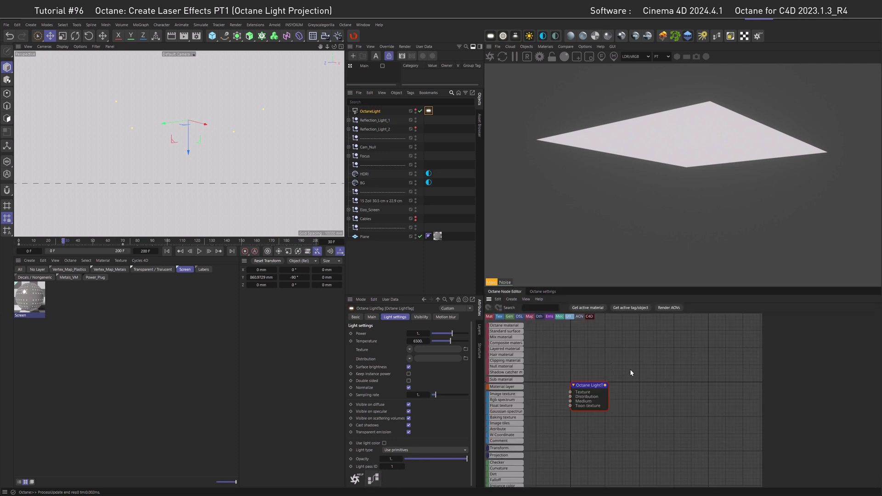
middle_drag(567, 367, 647, 370)
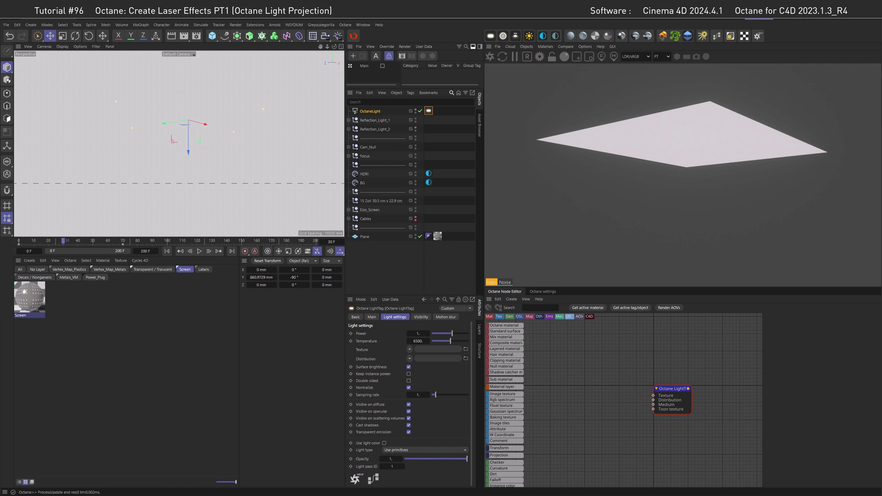
drag(405, 375, 654, 397)
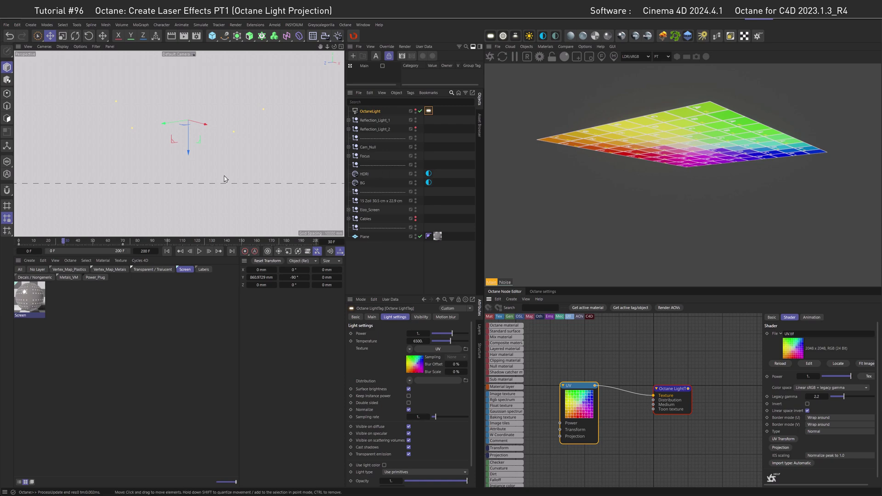
Step: Set the textured area light's power to 10 to strengthen the coloured light cast on the monitor
alt+right_drag(622, 185, 564, 198)
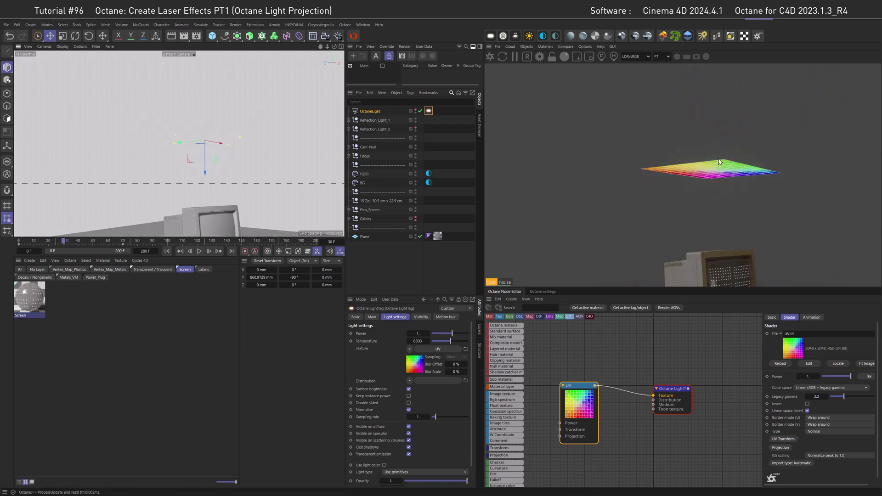
mouse_move(230, 184)
alt+mouse_down()
mouse_move(222, 225)
mouse_move(207, 208)
mouse_move(216, 177)
alt+mouse_up()
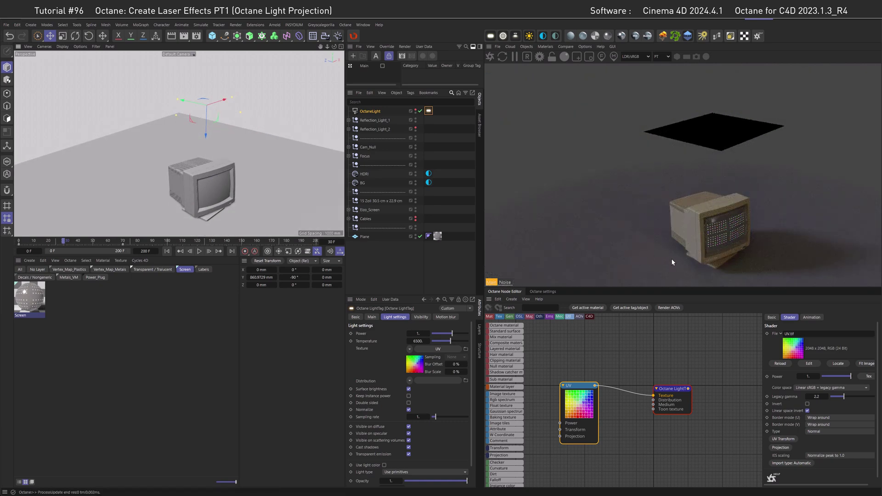
click(418, 334)
text(10)
key(Return)
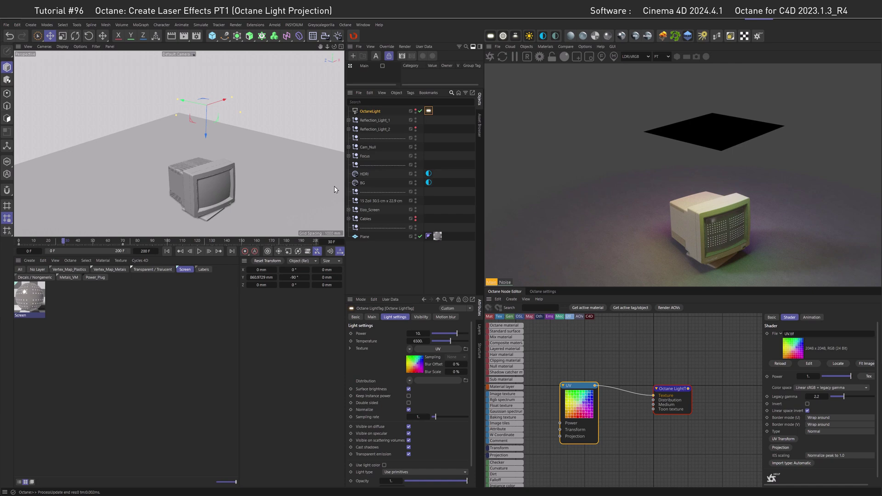
Step: Inspect the textured light from below and above, and return its power to 1
alt+drag(216, 182, 195, 148)
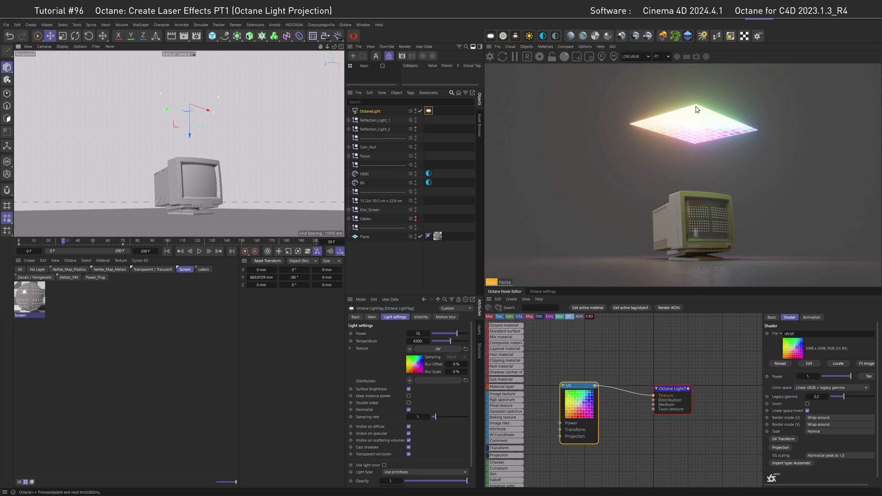
alt+drag(257, 101, 200, 190)
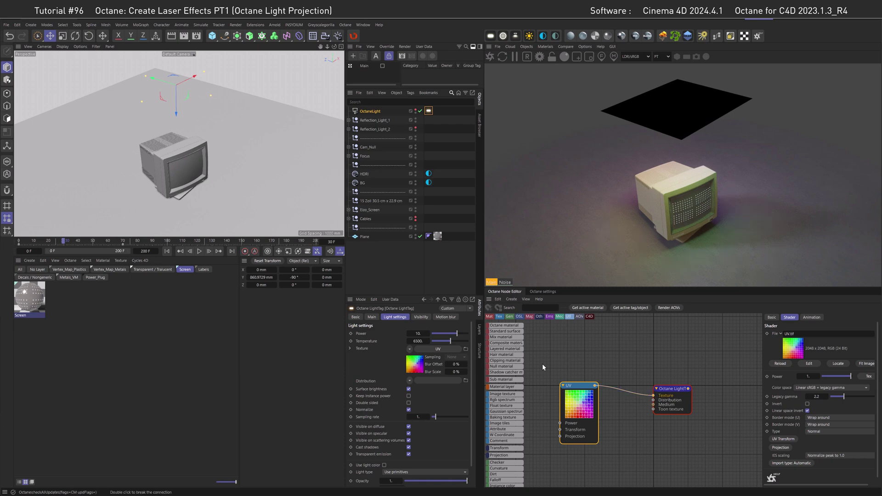
alt+drag(177, 154, 189, 234)
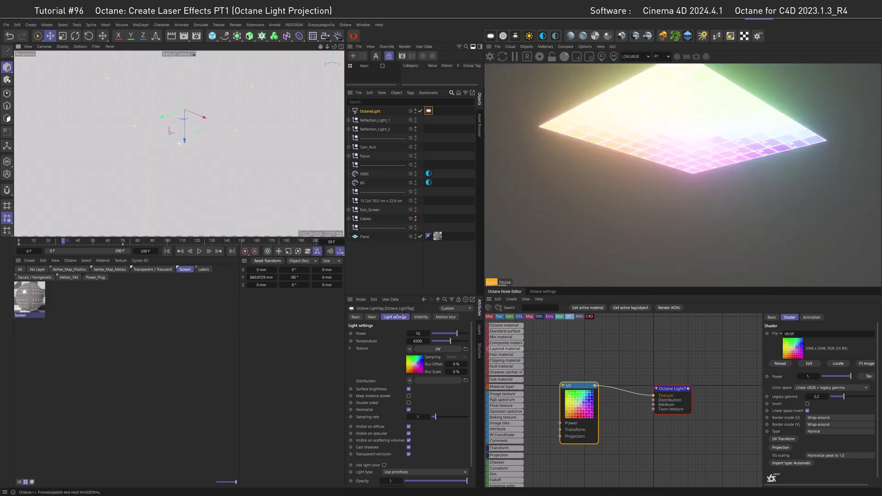
double_click(418, 334)
text(1)
key(Return)
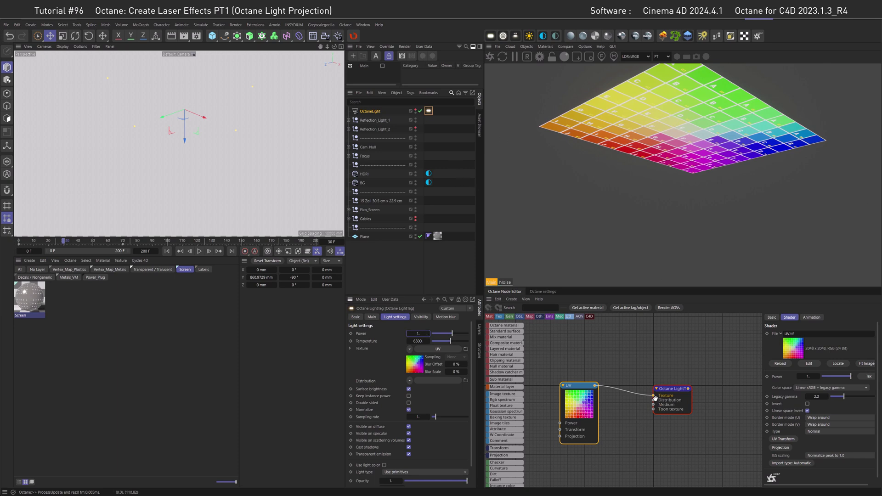
Step: Move the UV image connection from the light tag's Texture input to Distribution, and raise the light's power to 25
drag(654, 396, 654, 401)
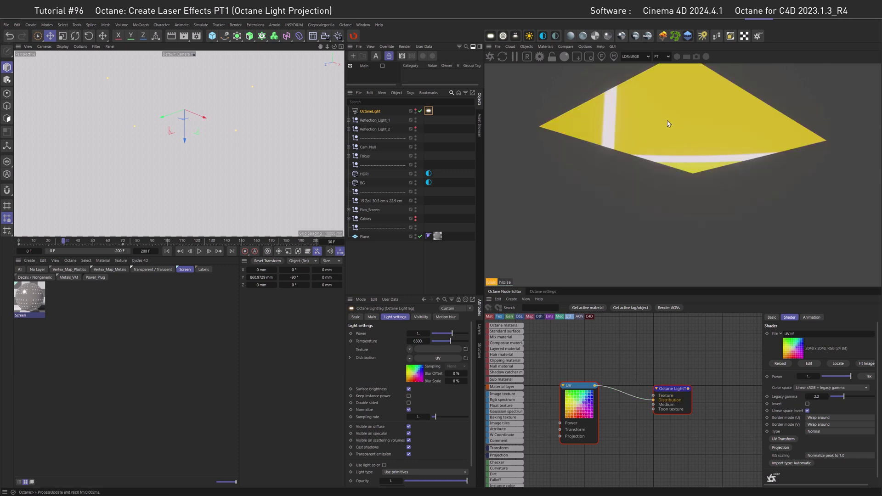
mouse_move(161, 113)
alt+mouse_down()
mouse_move(163, 124)
mouse_move(186, 119)
mouse_move(126, 89)
mouse_move(120, 98)
mouse_move(140, 104)
mouse_move(191, 81)
mouse_move(184, 94)
mouse_move(150, 96)
mouse_move(151, 113)
alt+mouse_up()
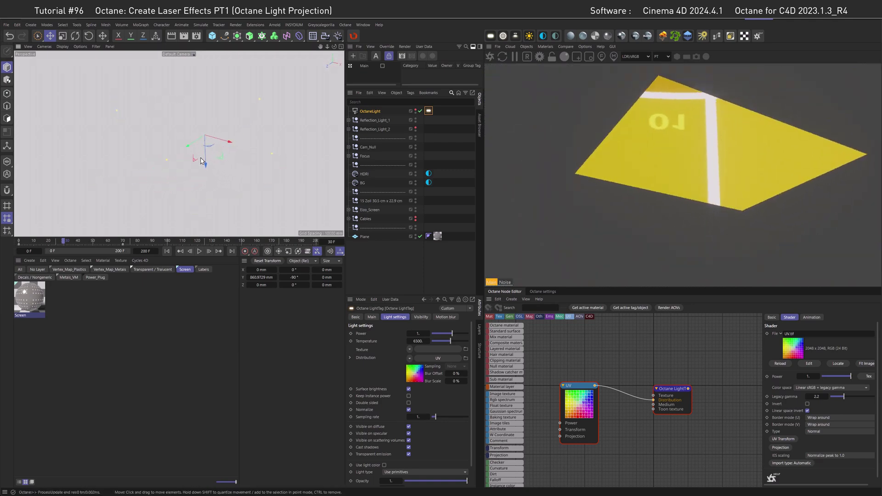
mouse_move(211, 141)
alt+mouse_down()
mouse_move(207, 133)
mouse_move(231, 185)
mouse_move(210, 186)
mouse_move(211, 157)
alt+mouse_up()
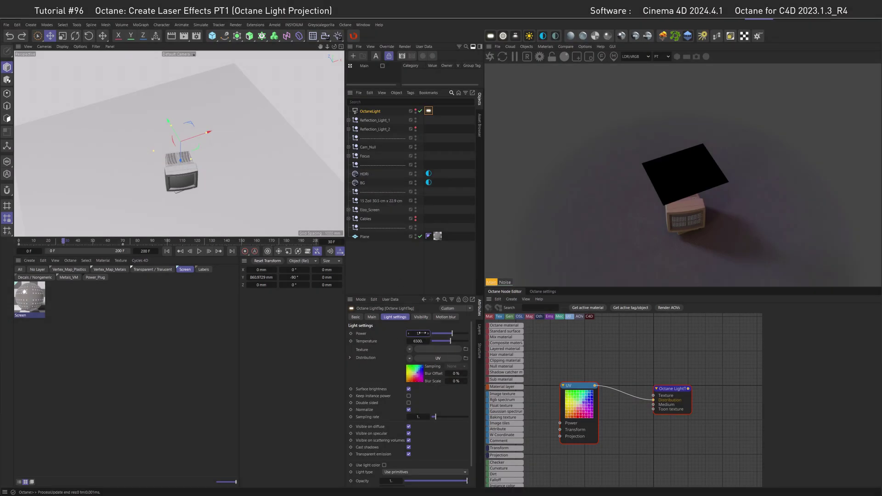
drag(419, 333, 427, 333)
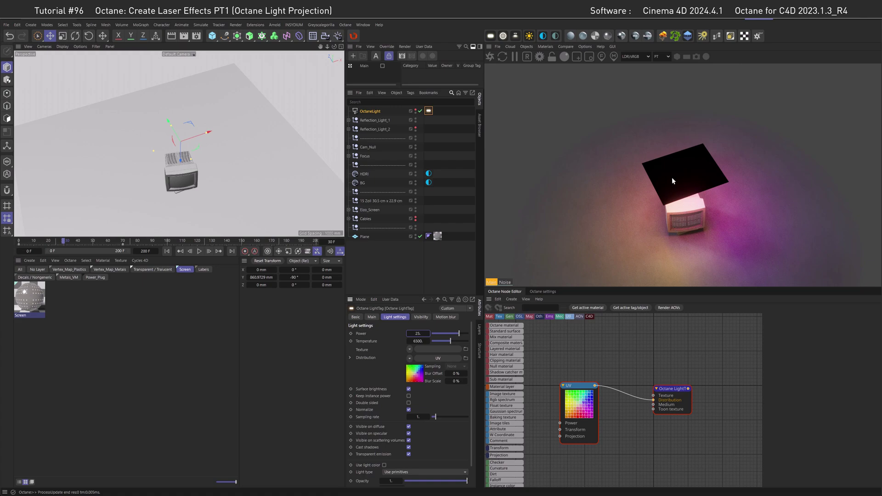
alt+drag(157, 182, 677, 146)
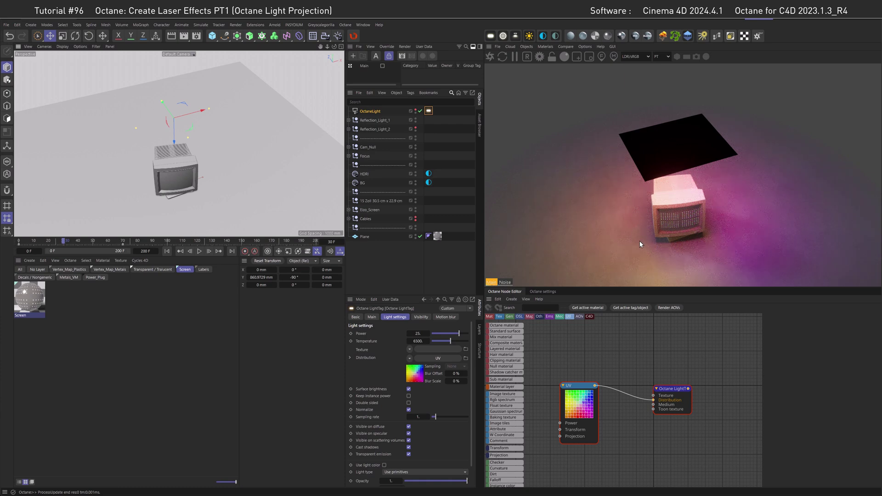
Step: Disable Surface brightness on the area light and set its power to 5
key(ctrl+z)
click(409, 389)
click(417, 334)
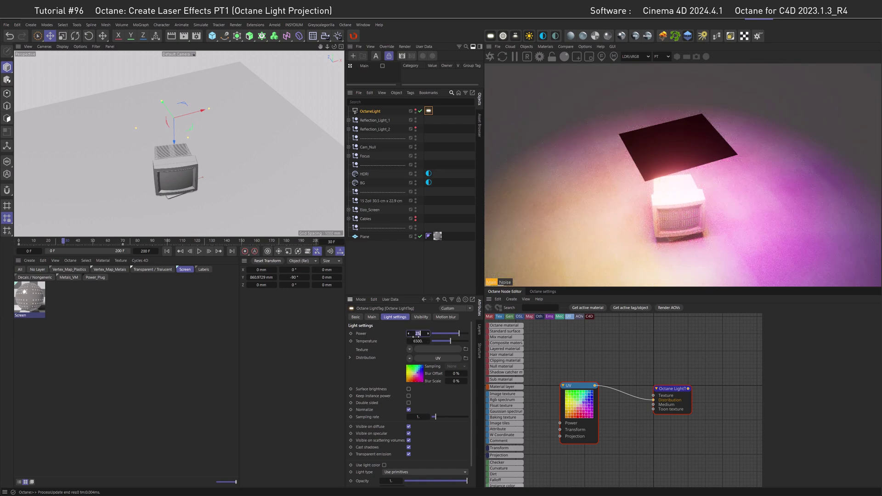
text(5)
key(Return)
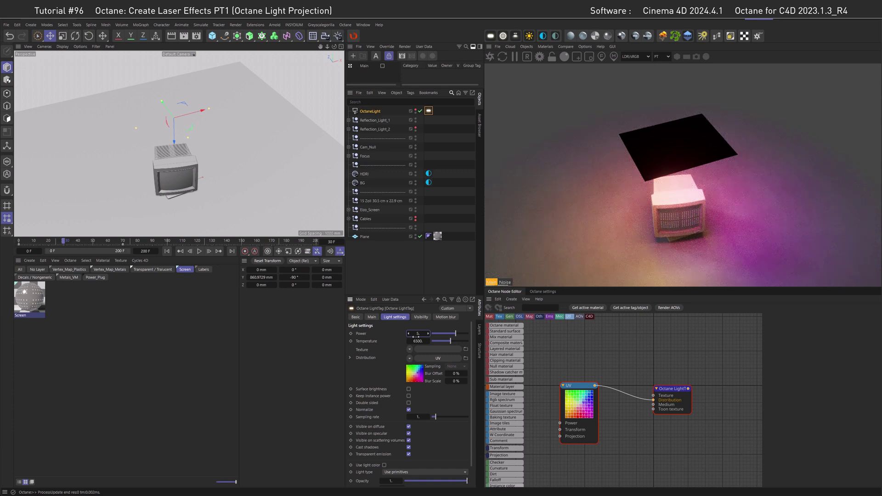
Step: Set the OctaneLight object's Size X and Size Y to 100 mm
click(368, 111)
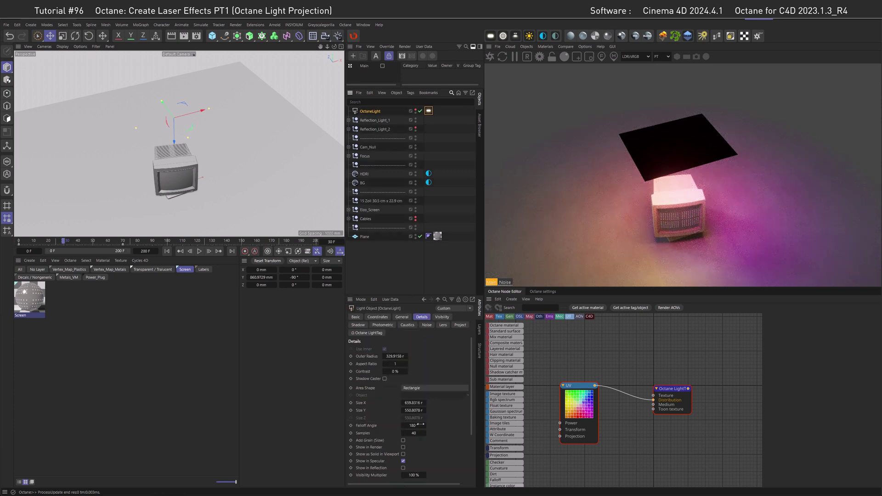
click(413, 403)
text(100)
key(Tab)
text(100)
key(Return)
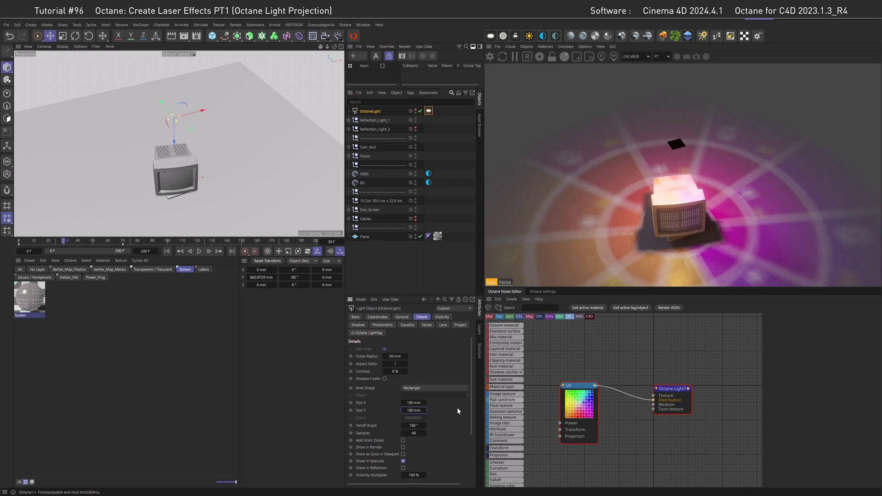
Step: Shrink the area light to 5 mm in both Size X and Size Y to sharpen the projected texture
click(413, 402)
text(5)
key(Tab)
text(5)
key(Return)
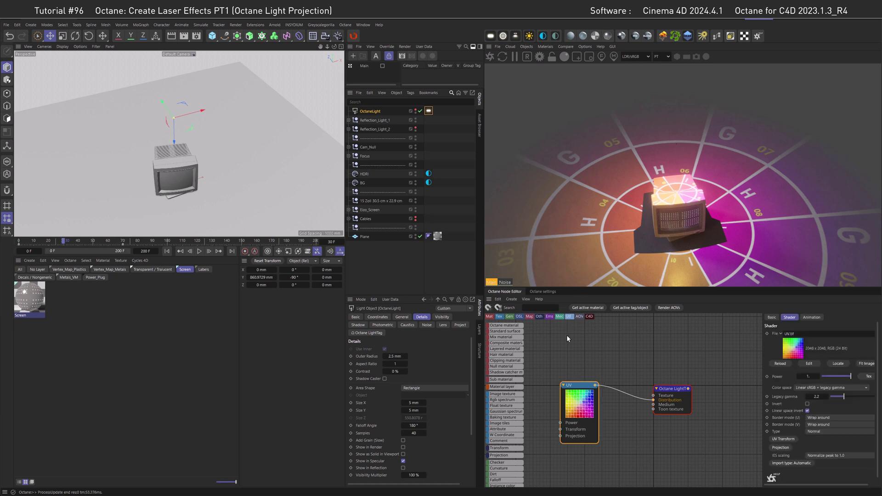
Step: Add a Texture Projection node to the UV image and set its texture projection to XYZ to UVW
drag(572, 403, 609, 417)
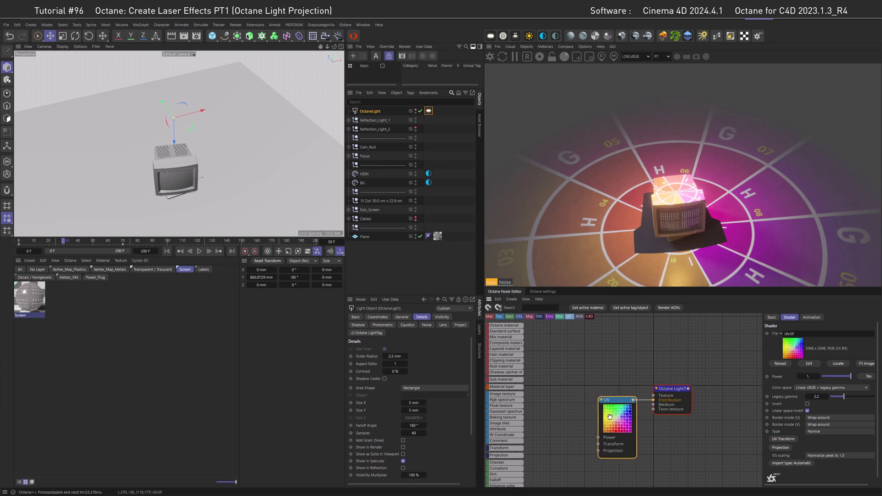
click(780, 447)
click(570, 453)
drag(570, 453, 573, 453)
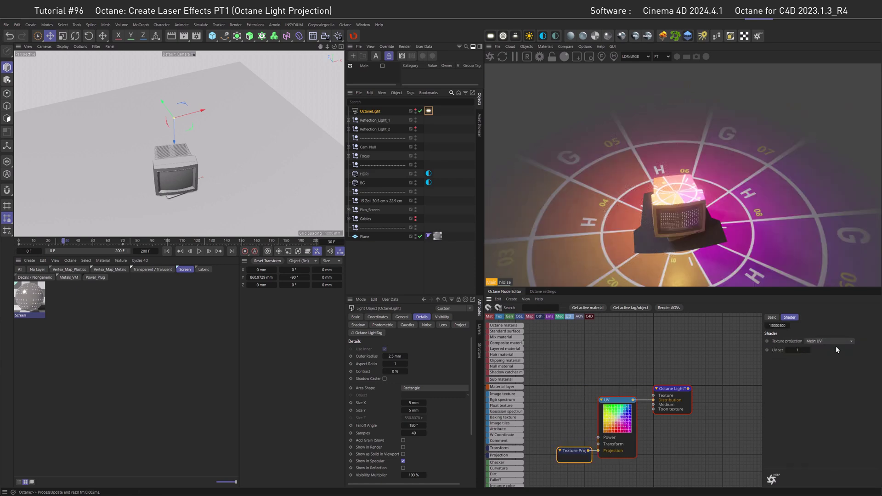
click(829, 341)
click(823, 410)
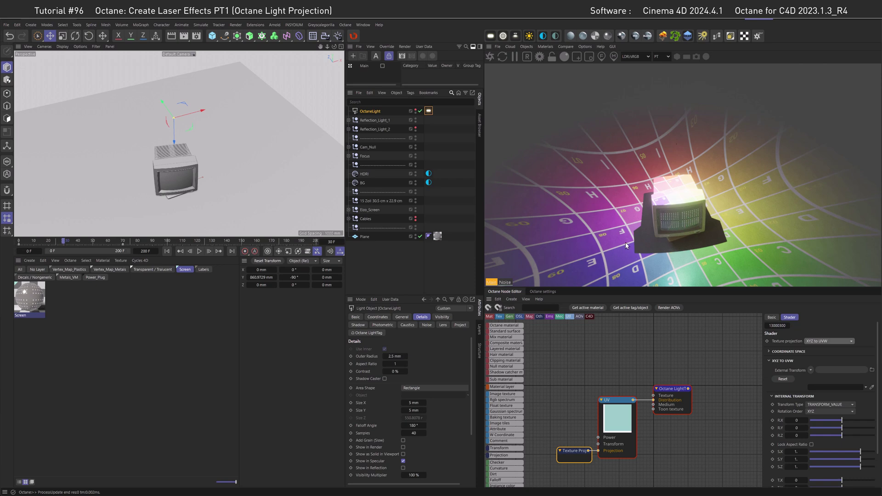
click(818, 341)
click(818, 341)
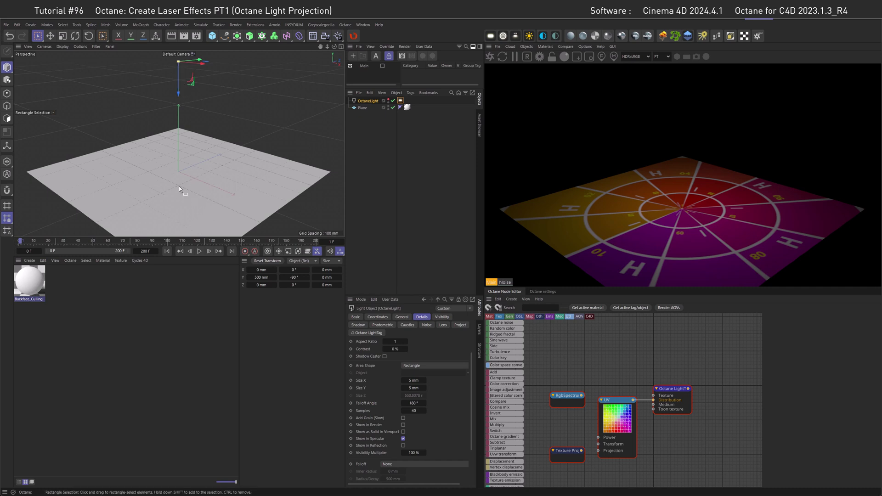
Step: In the simple plane scene, enlarge the light to 500 × 500 mm and inspect its distribution texture from several angles
alt+drag(178, 186, 178, 93)
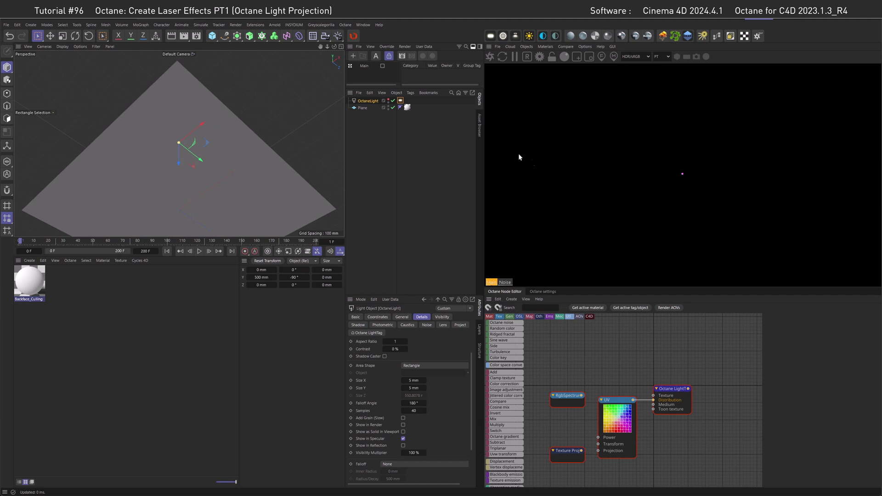
click(412, 381)
text(00)
key(Tab)
text(500)
key(Return)
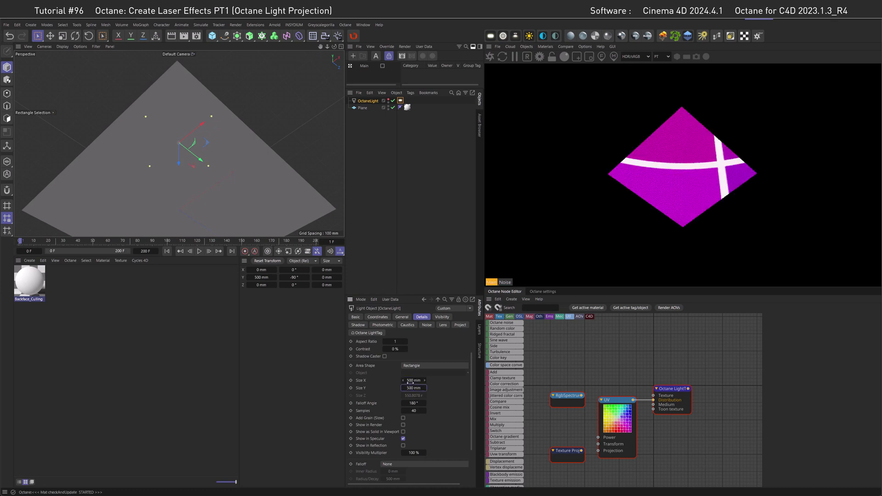
alt+drag(161, 158, 184, 156)
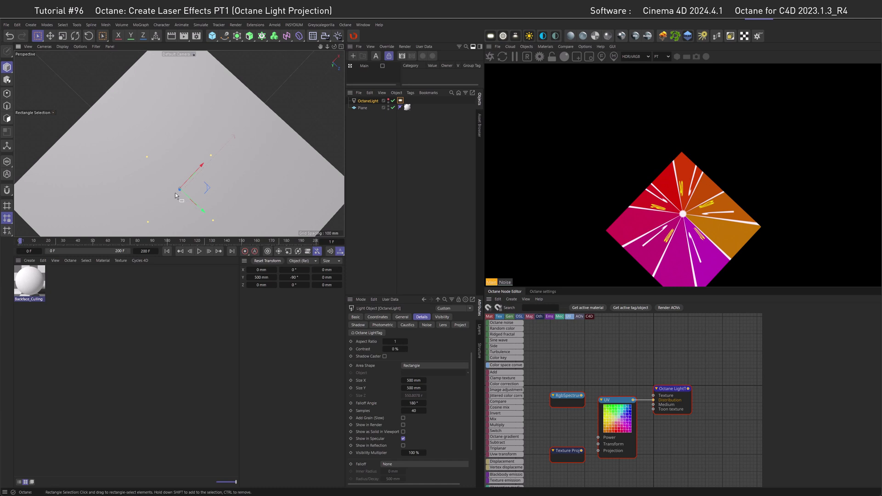
alt+drag(233, 181, 207, 106)
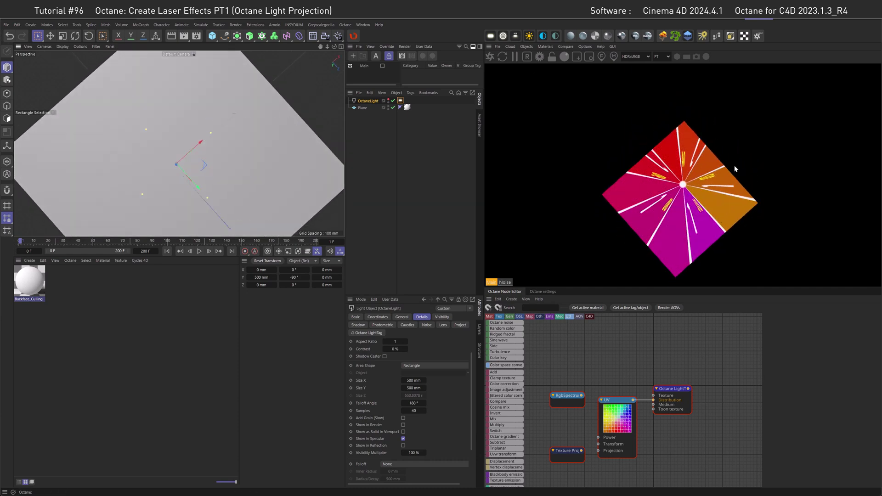
alt+drag(232, 164, 205, 159)
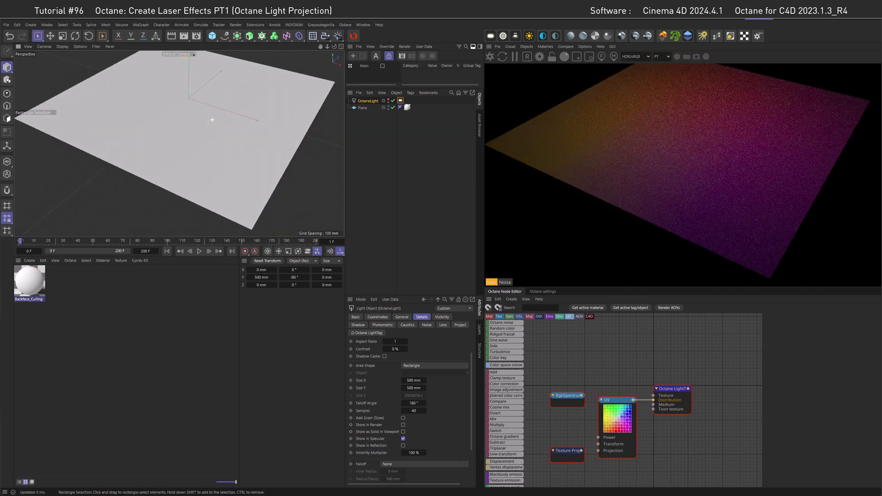
alt+drag(178, 117, 341, 124)
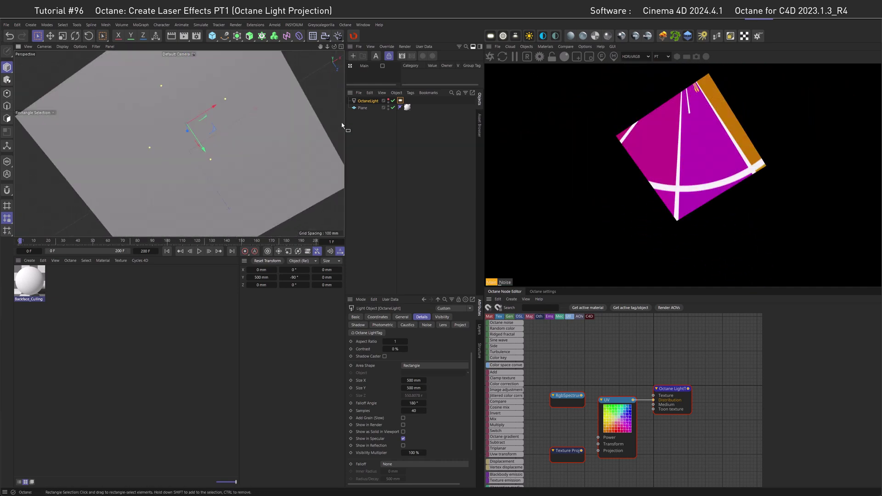
Step: Set the light above the plane back to 5 × 5 mm and inspect the projection from above and from the side
double_click(412, 380)
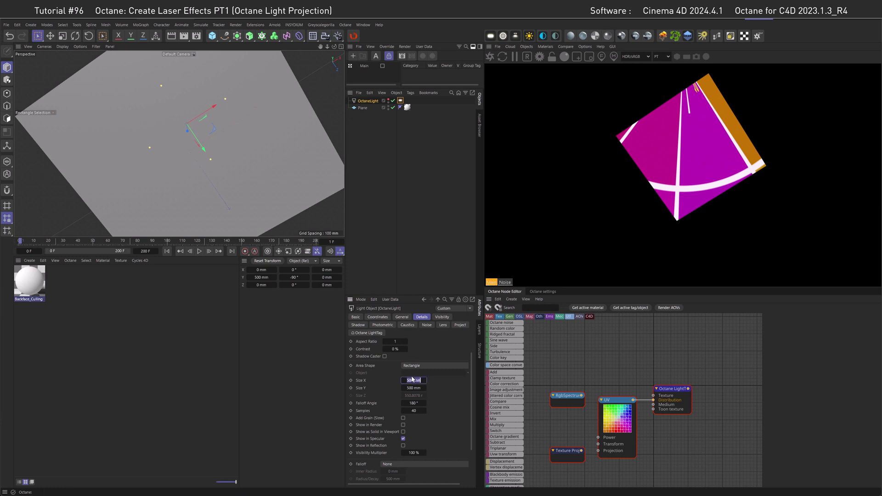
text(5)
key(Tab)
text(5)
key(Return)
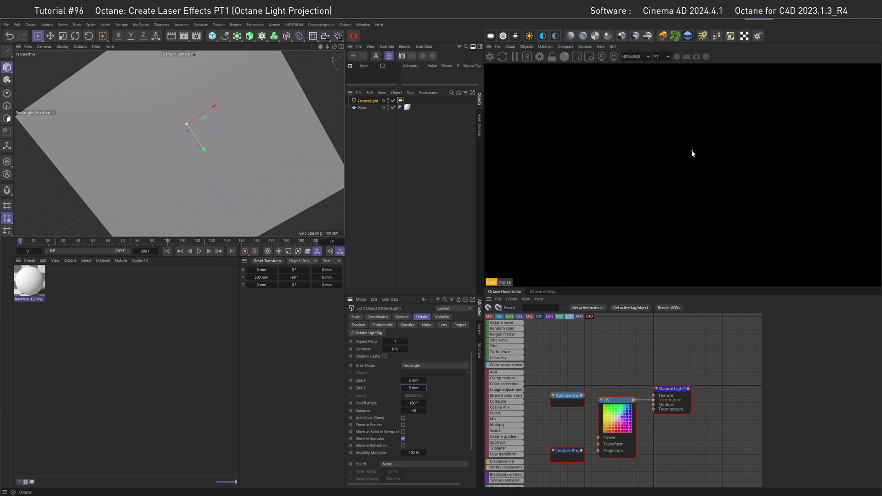
alt+drag(240, 186, 200, 185)
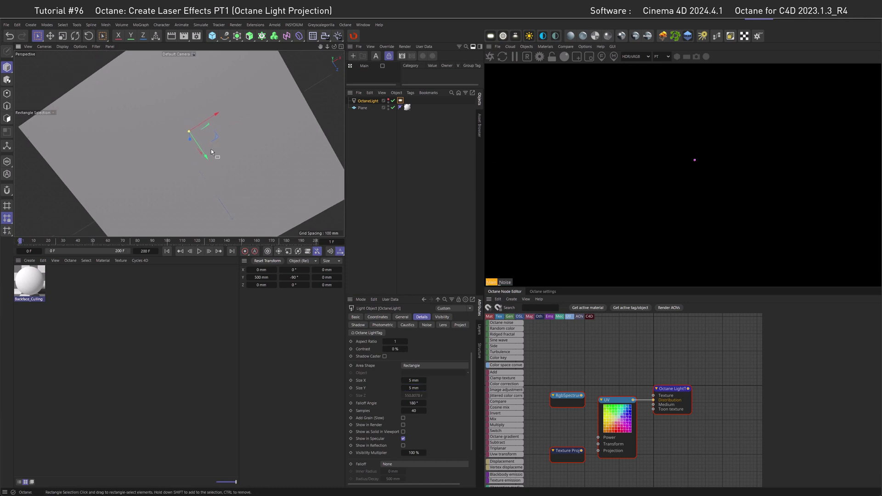
mouse_move(223, 111)
alt+mouse_down()
mouse_move(191, 225)
mouse_move(216, 138)
mouse_move(211, 110)
alt+mouse_up()
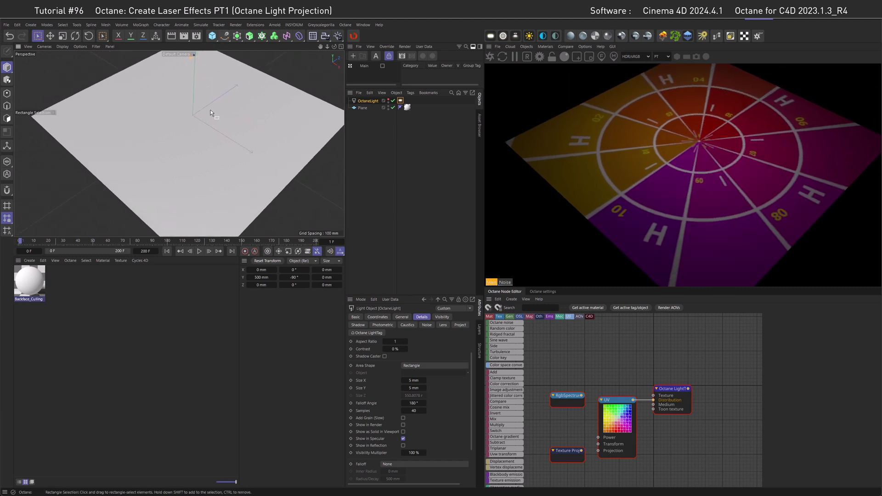
alt+drag(210, 110, 176, 121)
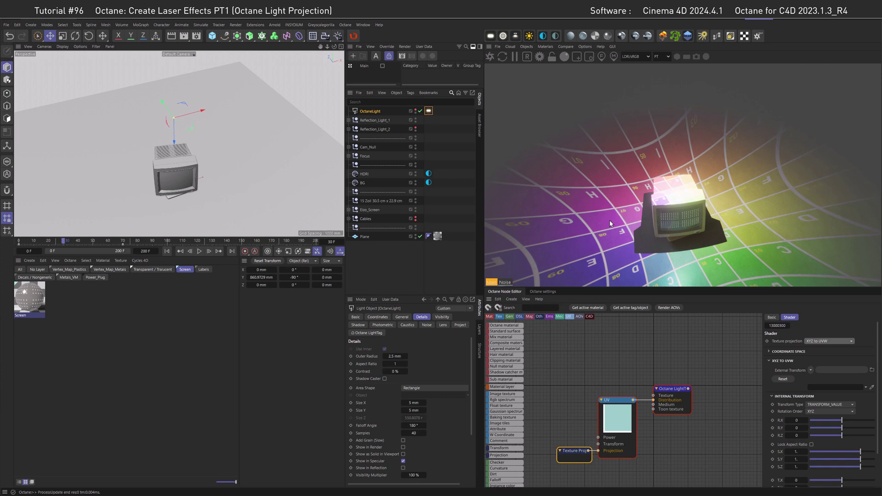
Step: In the monitor scene, set the texture projection to Perspective and the UV image's U and V border modes to Black color
click(817, 342)
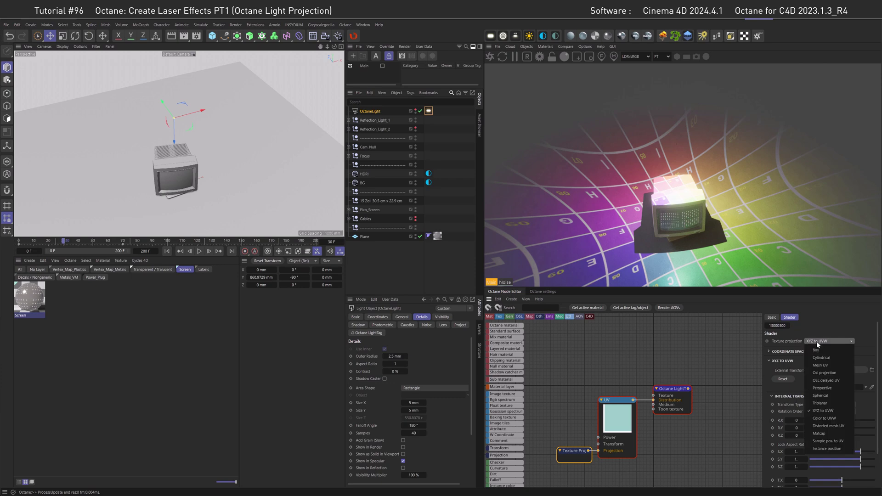
click(822, 388)
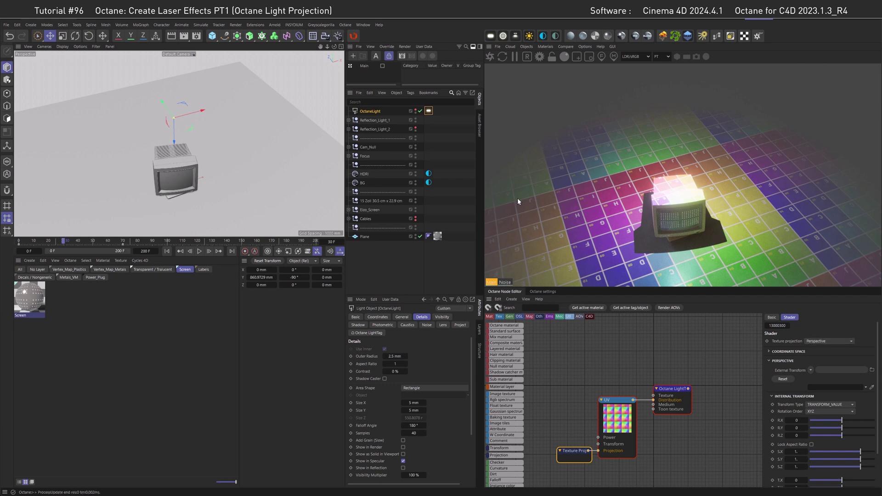
click(615, 421)
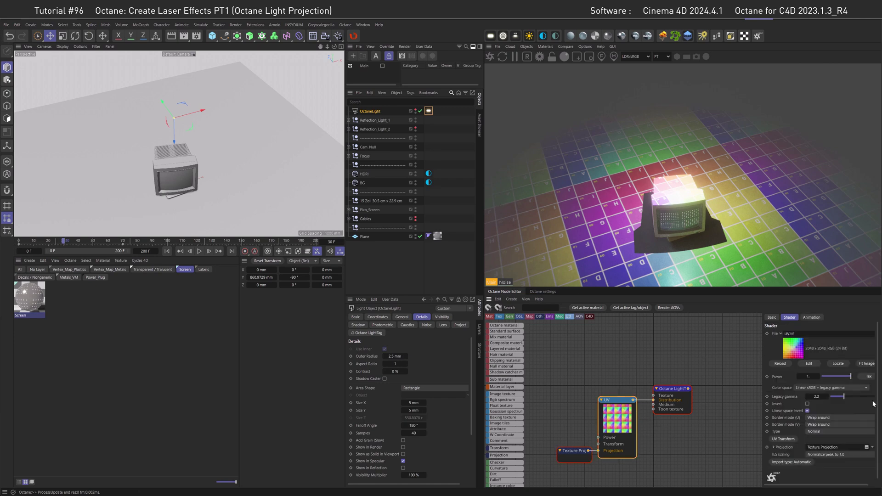
click(839, 418)
click(823, 434)
click(821, 423)
click(823, 441)
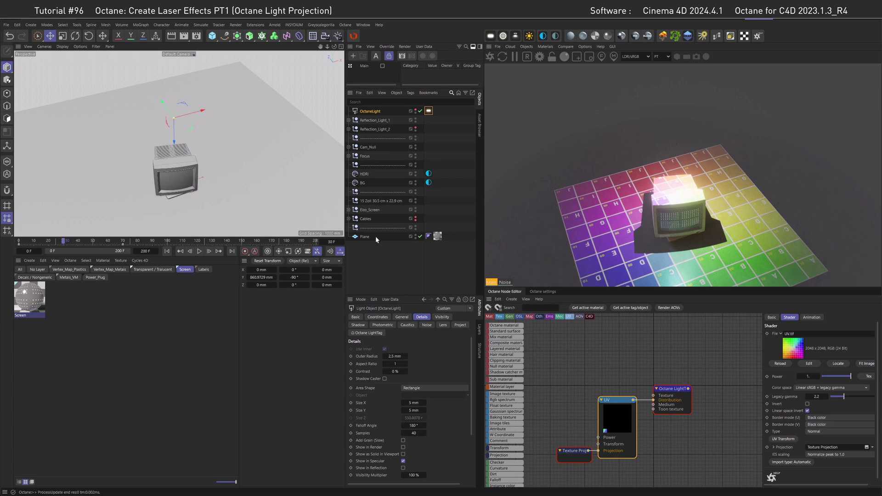
Step: Move the projecting light out in front of the monitor and tilt it to about -50° so it shines onto the screen
drag(166, 105, 210, 143)
click(76, 37)
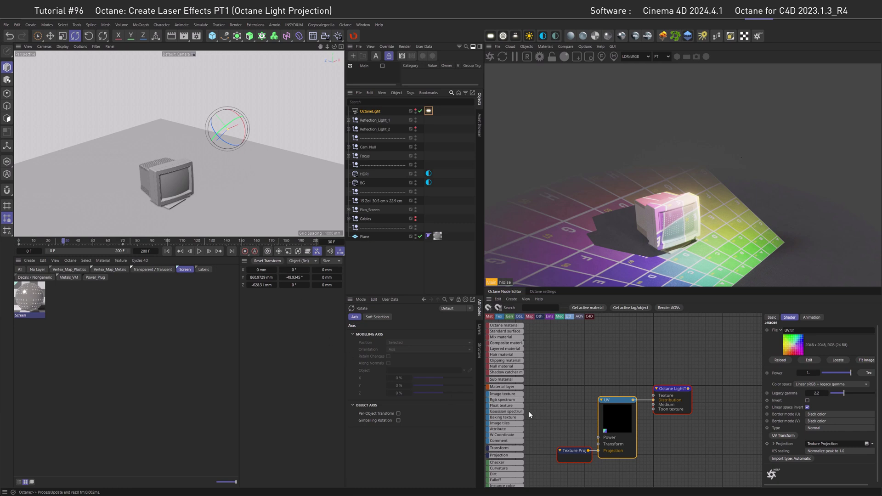
Step: Try scaling the Texture Projection node's transform uniformly with Lock Aspect Ratio, then restore the scale to 1 and unlock the ratio
click(574, 452)
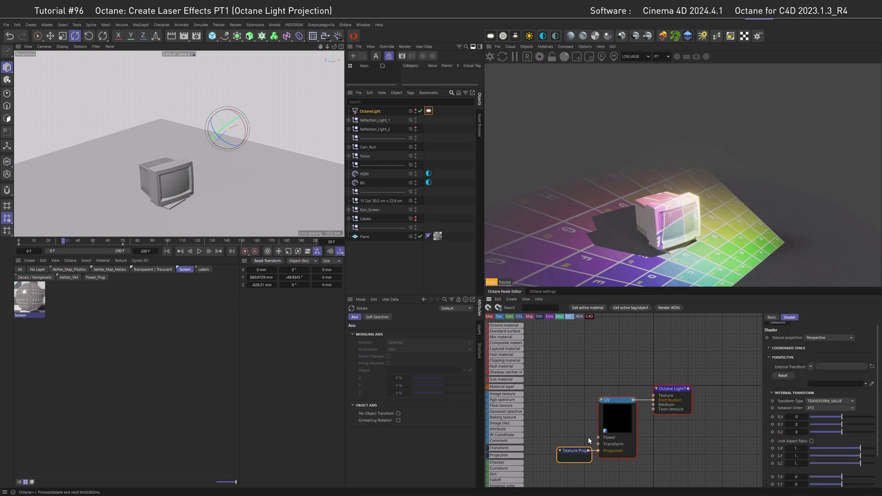
scroll(808, 409, down, 2)
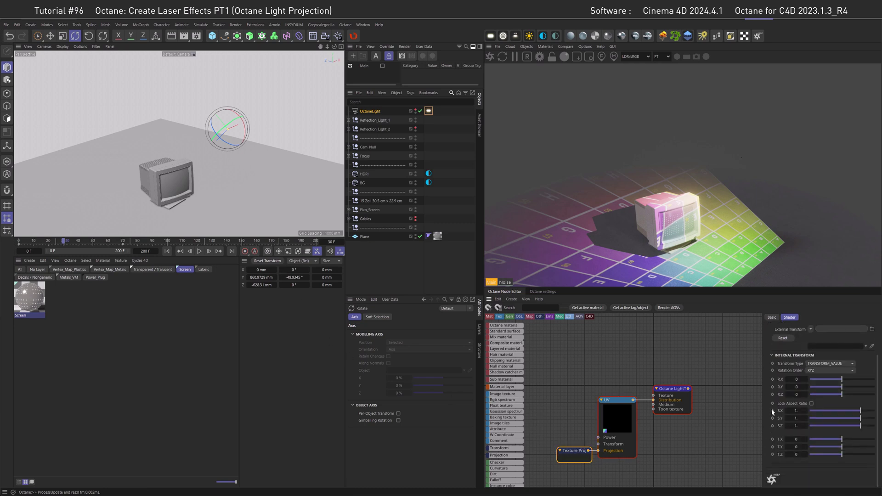
click(812, 404)
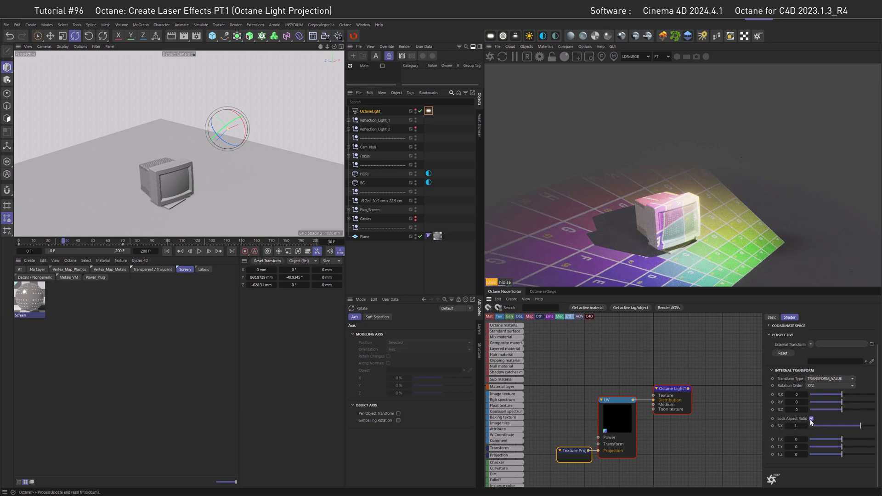
drag(846, 429, 844, 429)
double_click(799, 426)
text(1)
key(Return)
click(811, 419)
scroll(793, 417, down, 1)
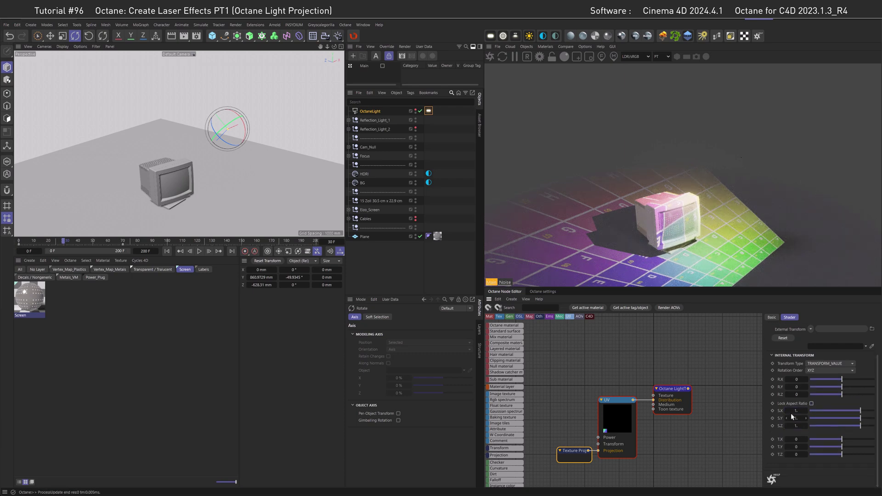
Step: Try scaling the projection independently on the X and Y axes, then restore both scales to 1
drag(860, 411, 853, 411)
drag(860, 418, 839, 422)
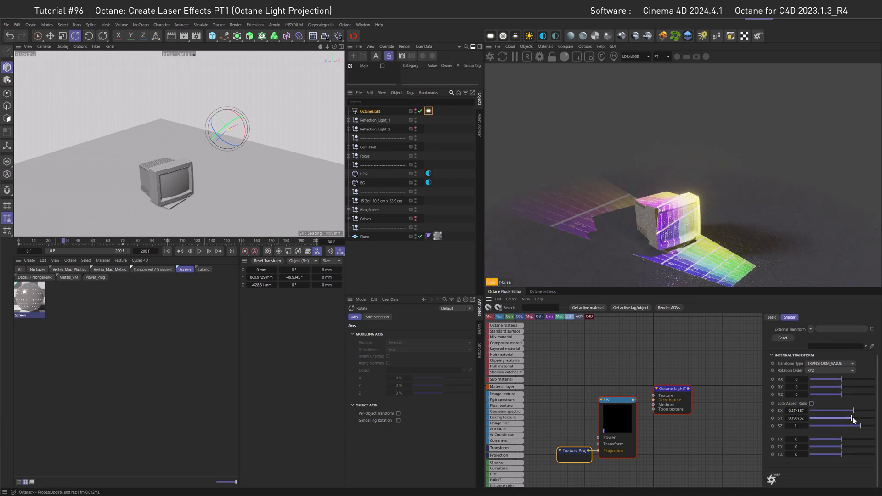
double_click(796, 411)
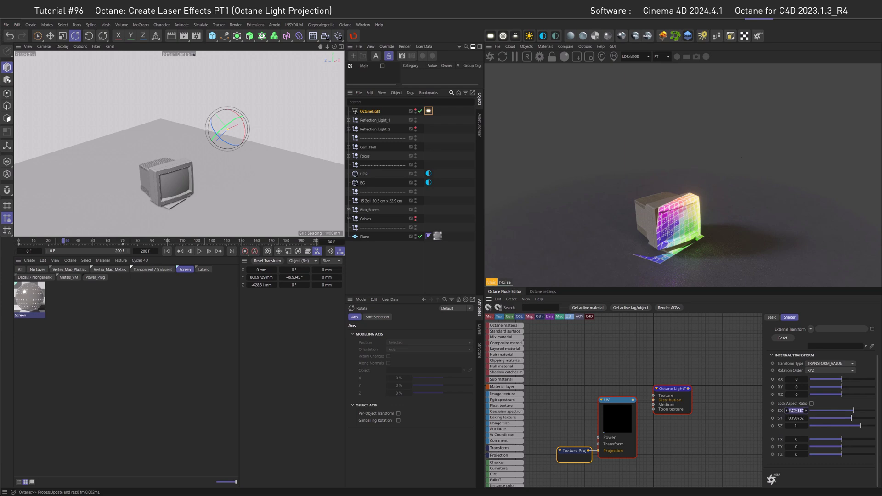
text(1)
key(Tab)
text(1)
key(Tab)
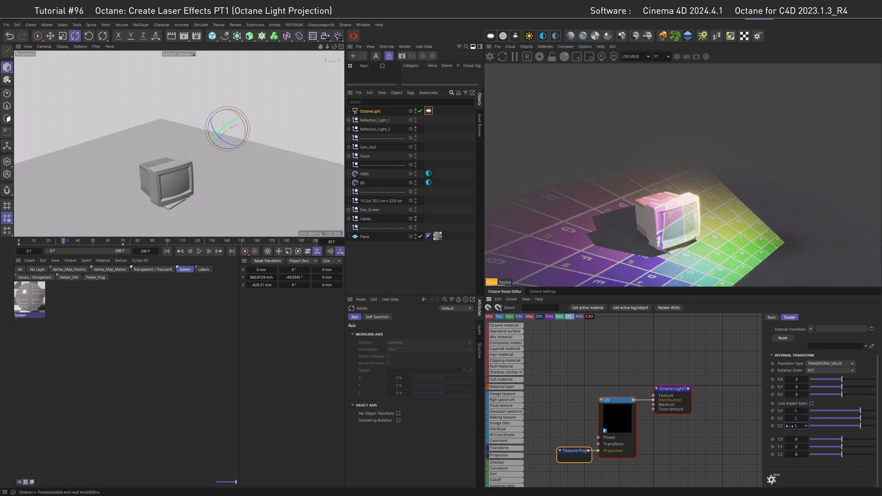
Step: Test a larger Z scale on the Texture Projection's transform, then set the Z scale to 5
drag(861, 430, 867, 427)
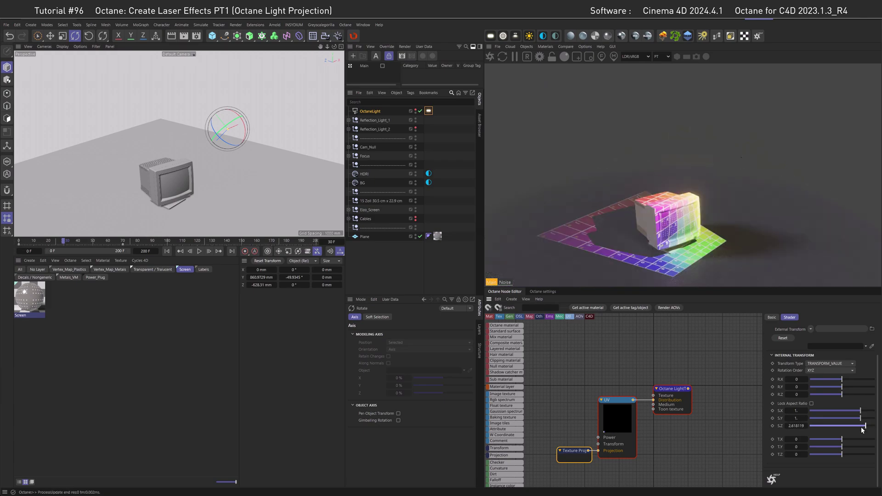
double_click(794, 427)
text(5)
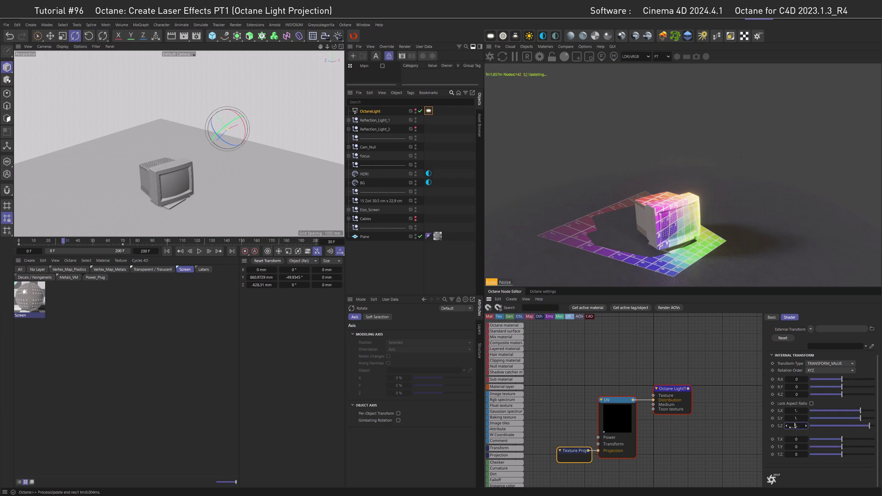
key(Return)
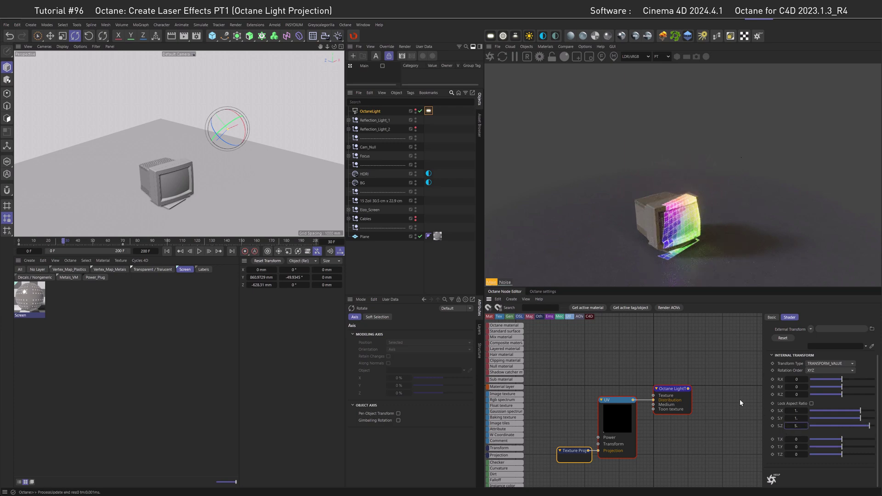
Step: Move the light back along its beam axis to about Y 2402 mm, Z -1924 mm and set its power to 20
click(49, 35)
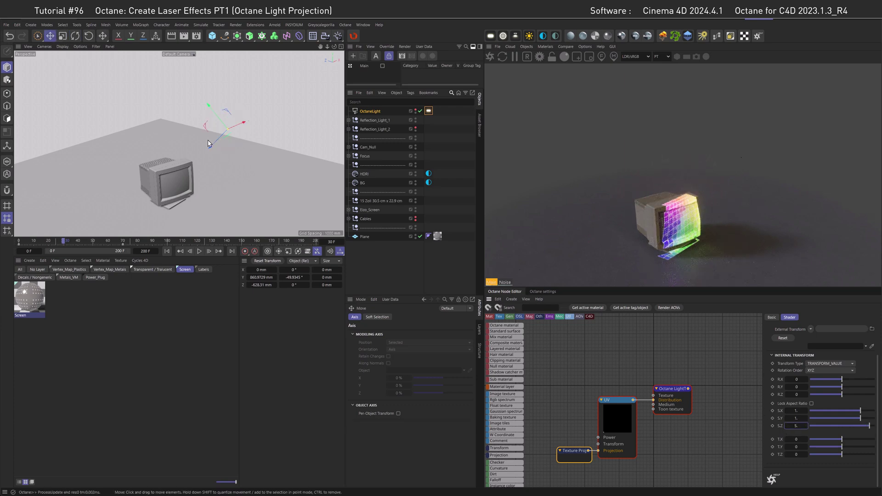
drag(209, 141, 342, 69)
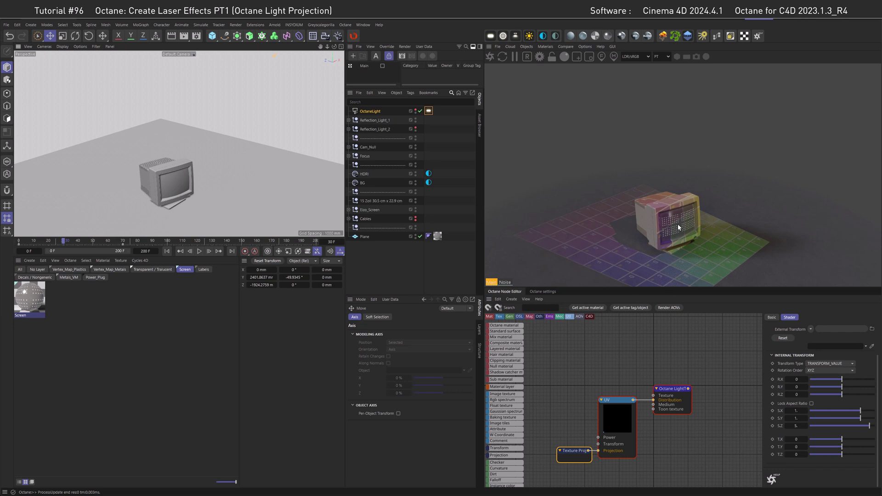
click(429, 111)
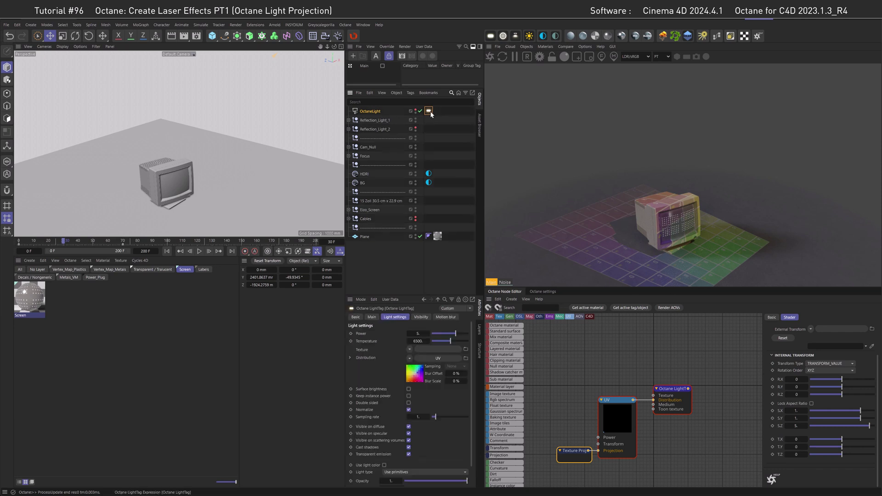
click(418, 333)
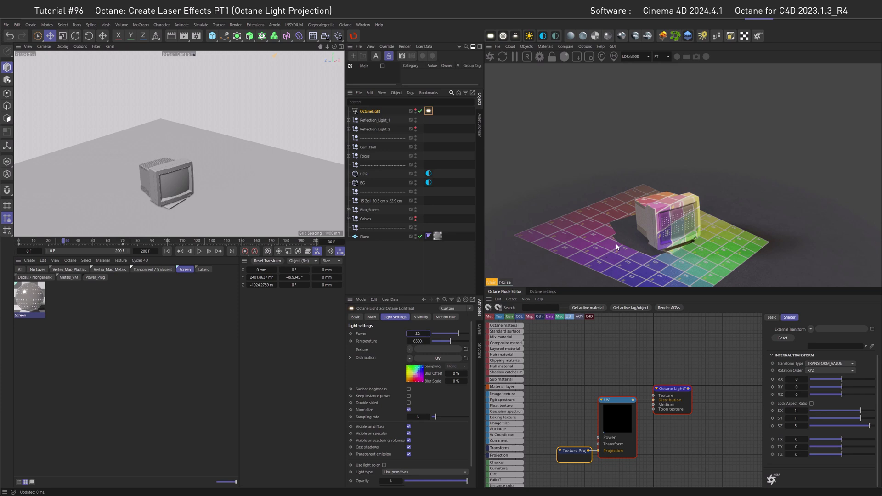
Step: Replace the UV image node's file with the laser sequence from the CompOut folder and calculate its animation frames
click(614, 400)
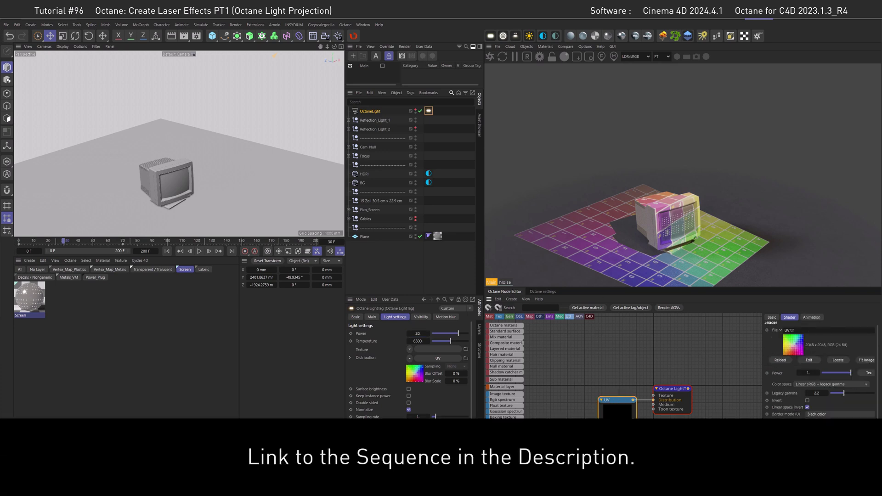
drag(731, 386, 791, 356)
click(491, 406)
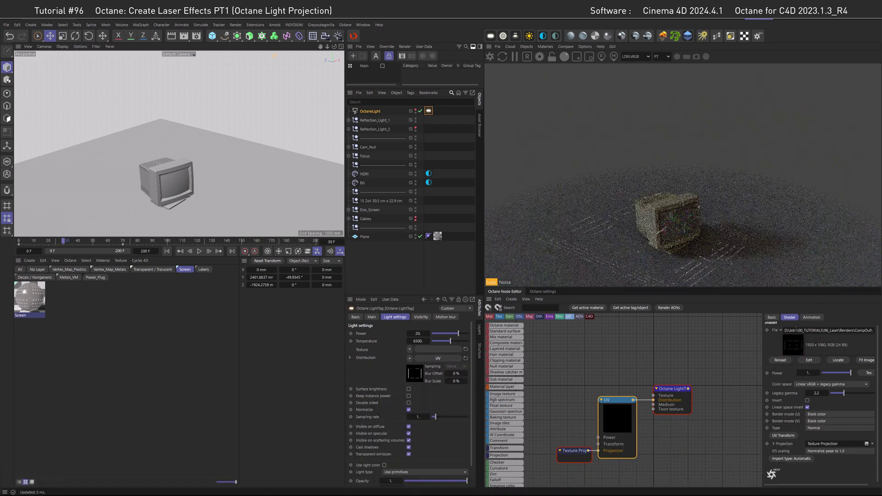
click(813, 318)
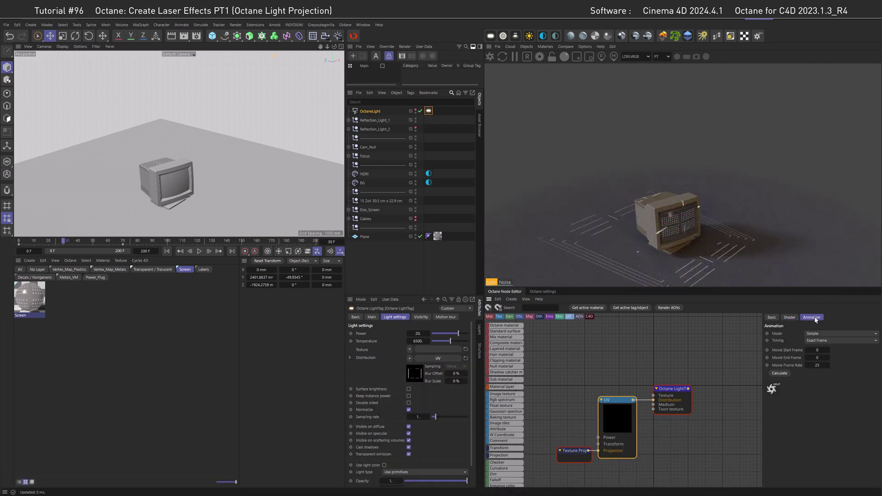
click(780, 374)
Step: Connect an RGB Spectrum node to the light's Texture input and set its color to pure red (R 1, G 0, B 0)
drag(571, 373, 565, 396)
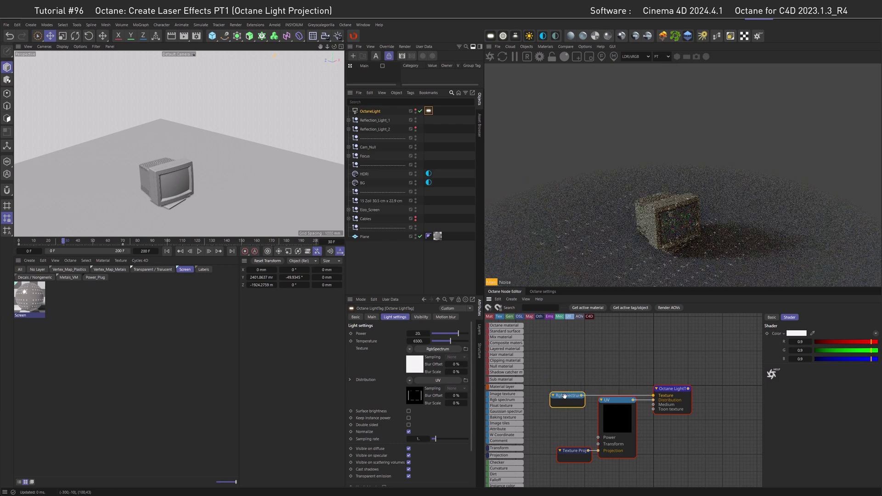
click(800, 342)
text(1)
key(Tab)
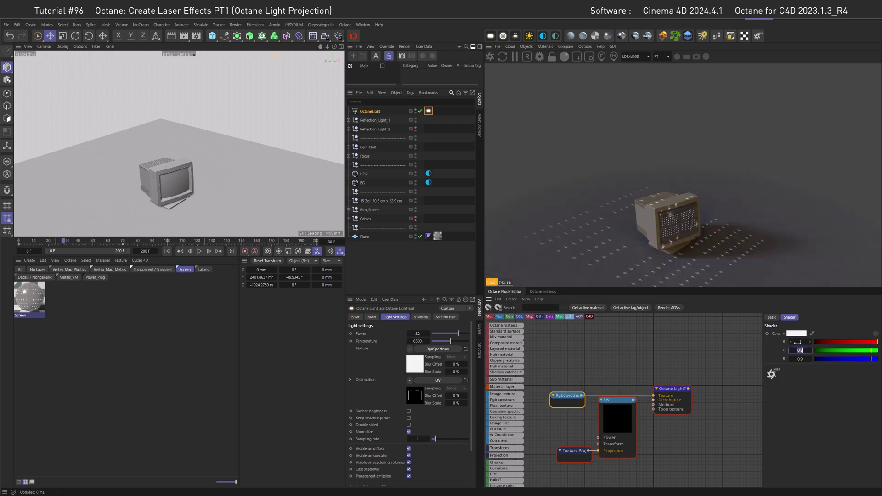
text(0)
key(Tab)
text(0)
key(Return)
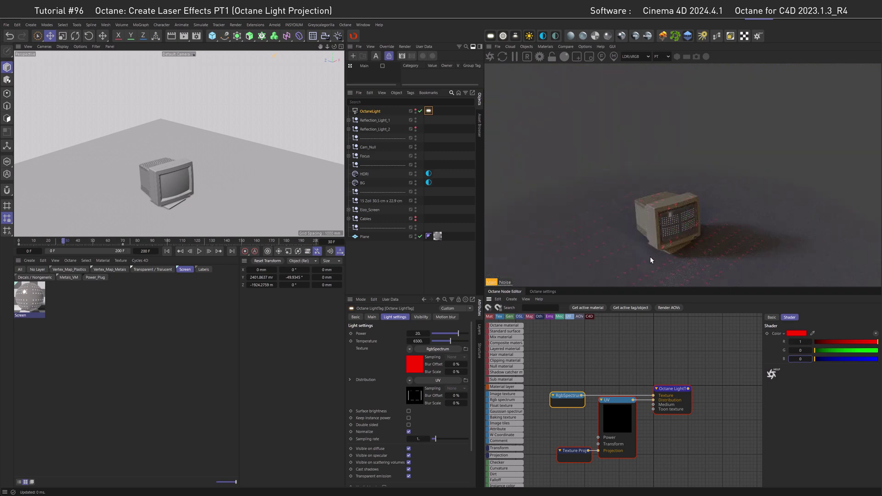
Step: Set the RGB Spectrum's green to 0.01 and add a slight amount of blue to the red
click(799, 351)
text(0,0)
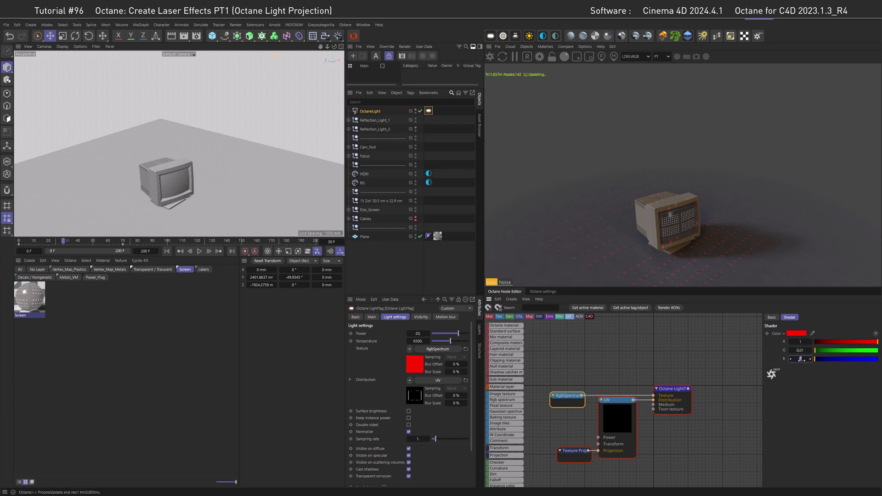
text(1)
key(Tab)
Step: Set the Y scale of the Texture Projection node's transform to 0.56
click(568, 454)
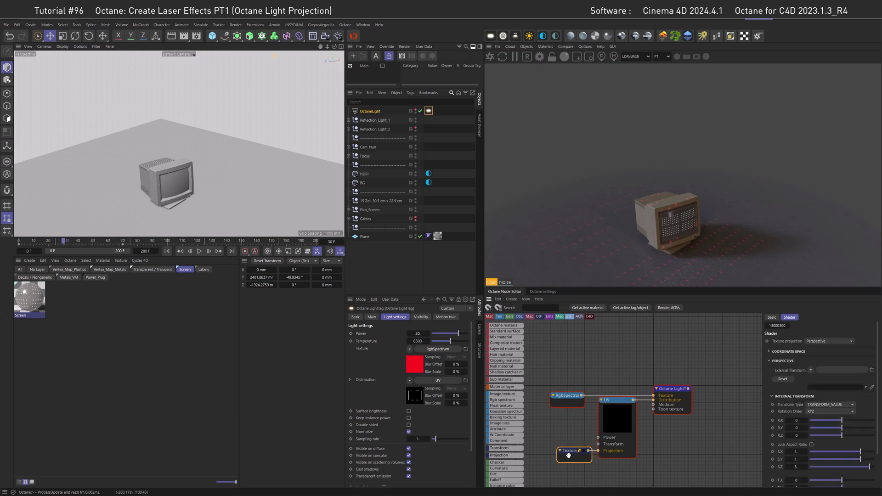
double_click(796, 460)
text(0.56)
key(Return)
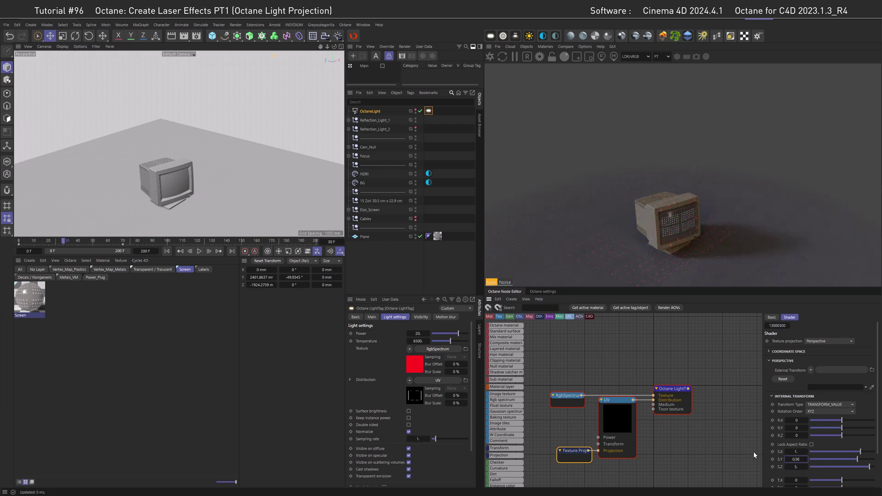
Step: Set the light's power to 100, look through Camera_A, and raise the power to 150
click(674, 391)
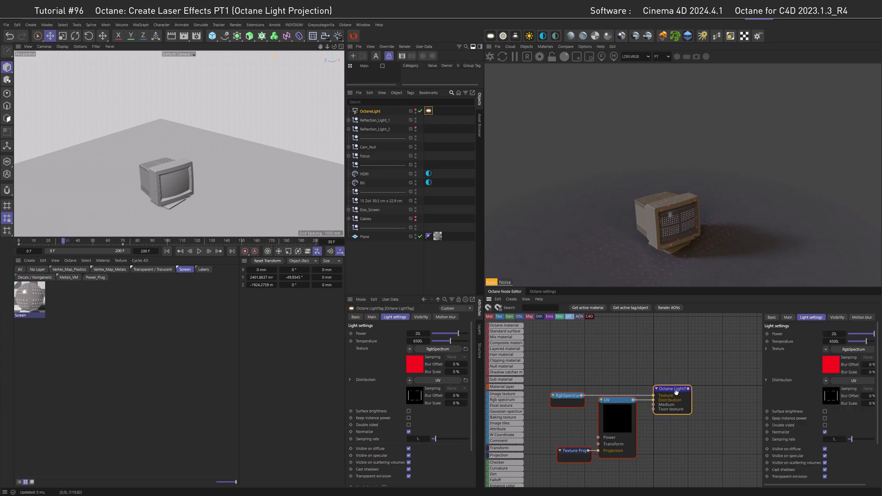
double_click(834, 334)
text(100)
key(Return)
click(181, 55)
click(197, 69)
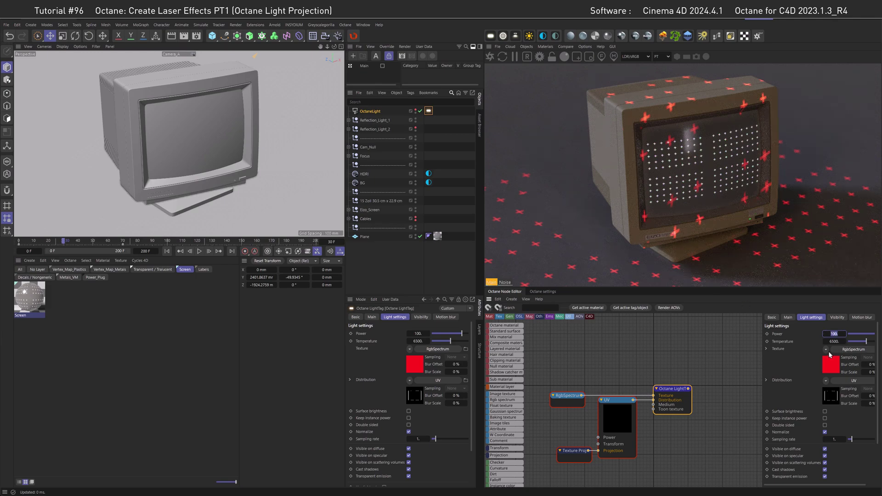
text(0)
key(Return)
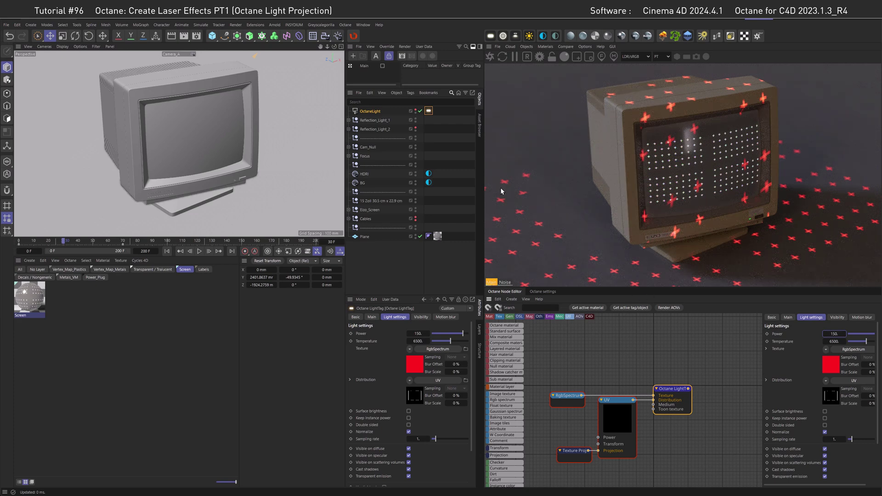
Step: Step forward frame by frame to frame 36 to check how the laser sequence animates over the monitor
click(210, 251)
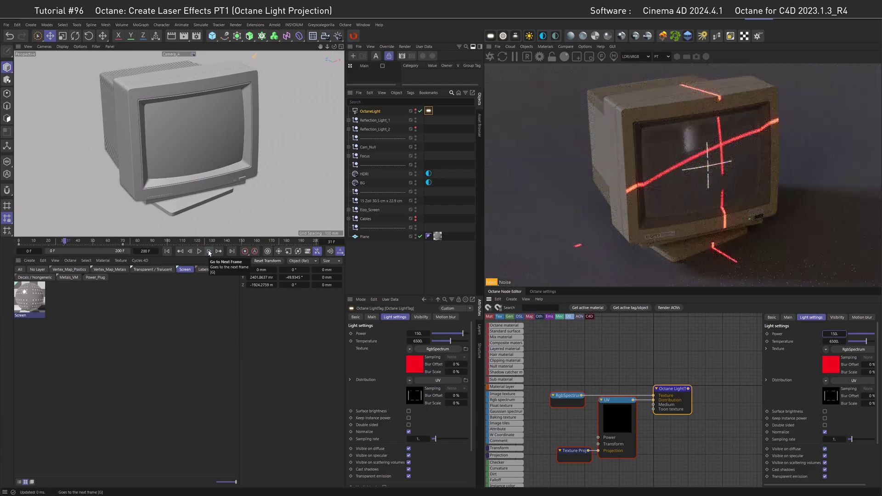
click(209, 252)
click(209, 252)
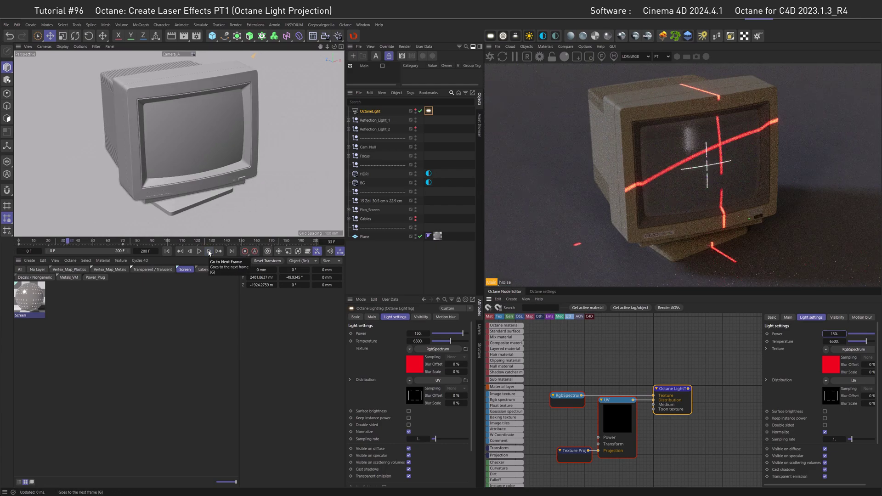
click(209, 251)
click(209, 251)
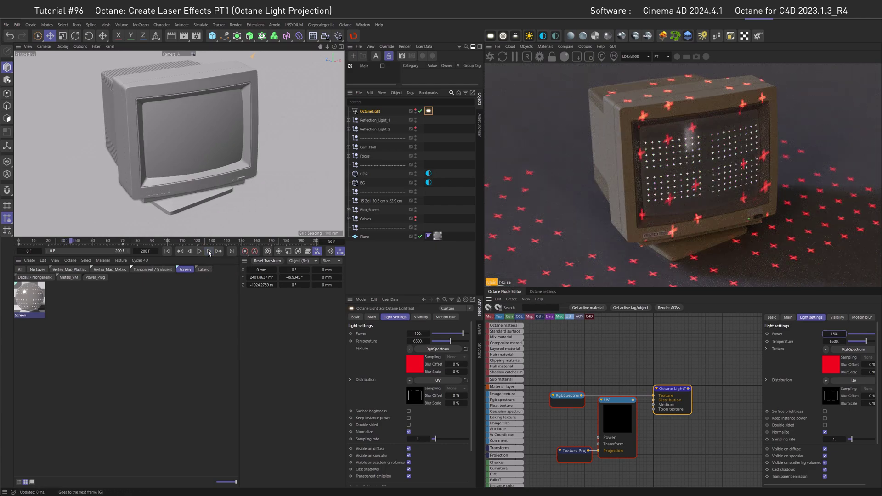
click(209, 252)
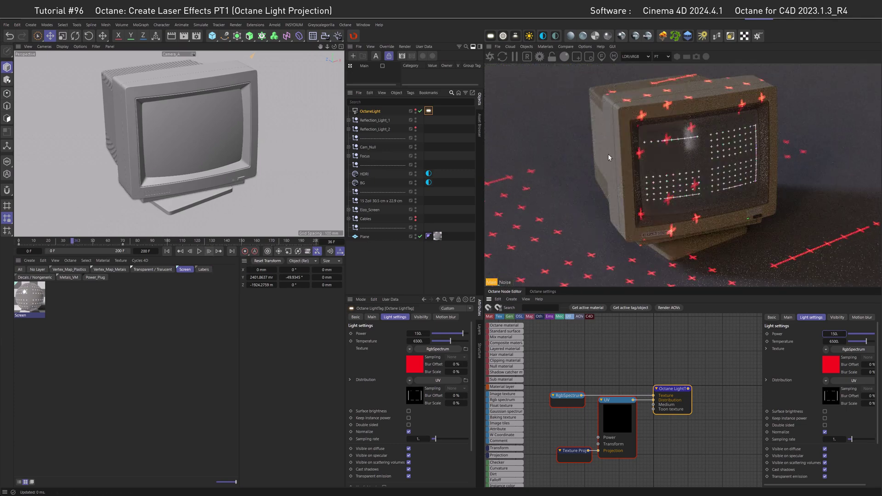